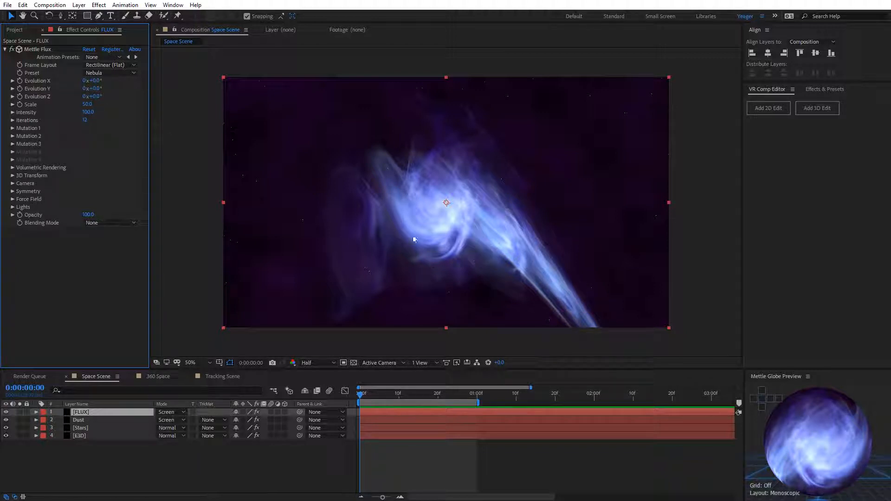
Step: Hide and show the FLUX layer once to compare, and set its Volume Rotation Y to 6°
click(6, 412)
click(5, 412)
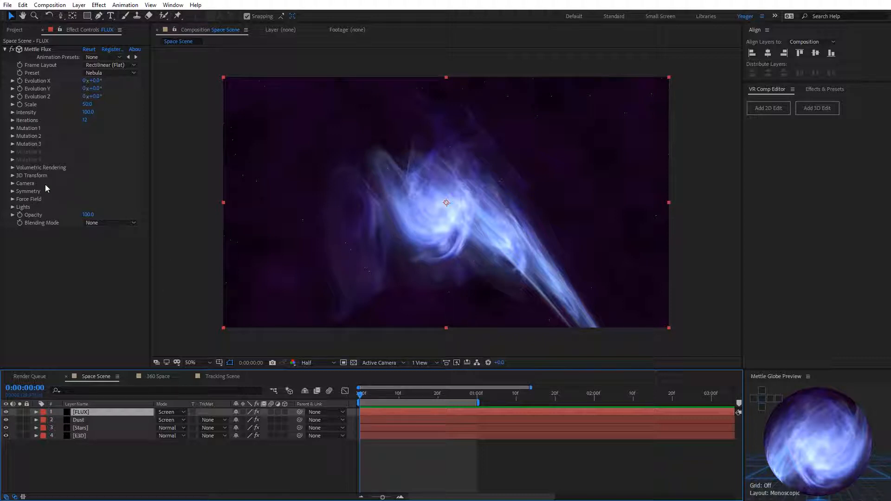
click(13, 176)
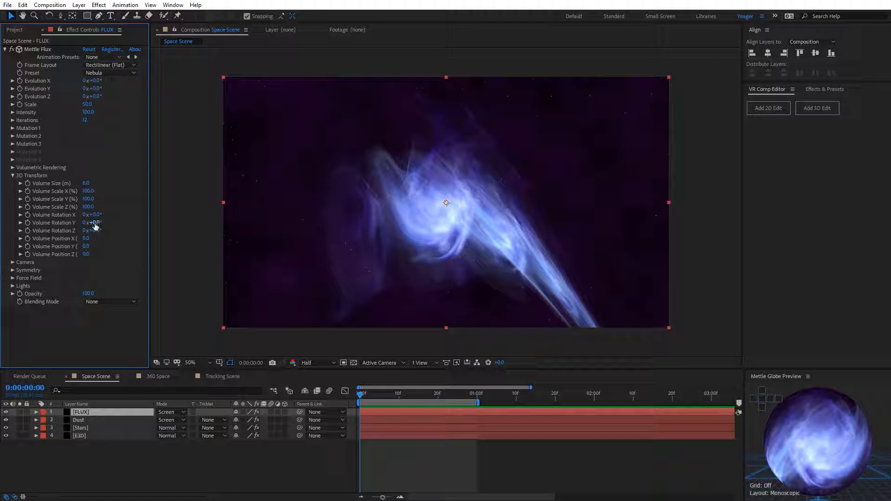
mouse_move(94, 223)
mouse_down()
mouse_move(140, 220)
mouse_move(99, 223)
mouse_up()
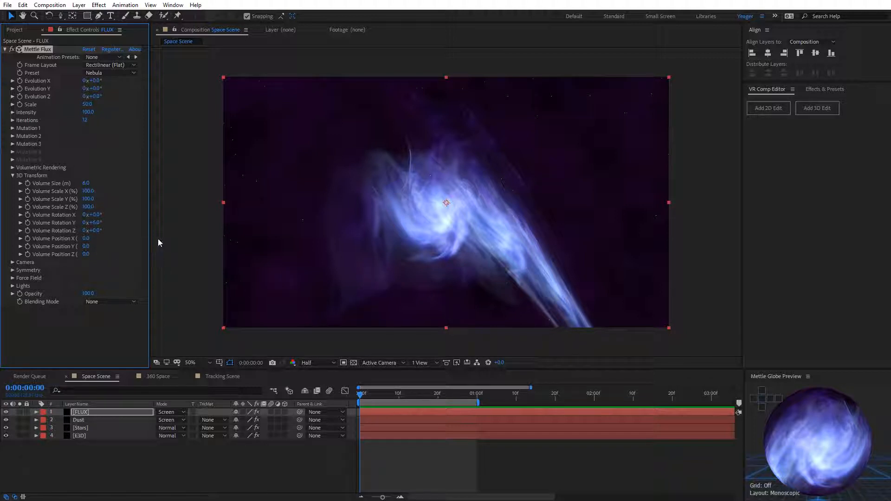
Step: Widen the area showing the effect settings and set the FLUX Volume Position Z to 0.3 m
drag(150, 237, 161, 241)
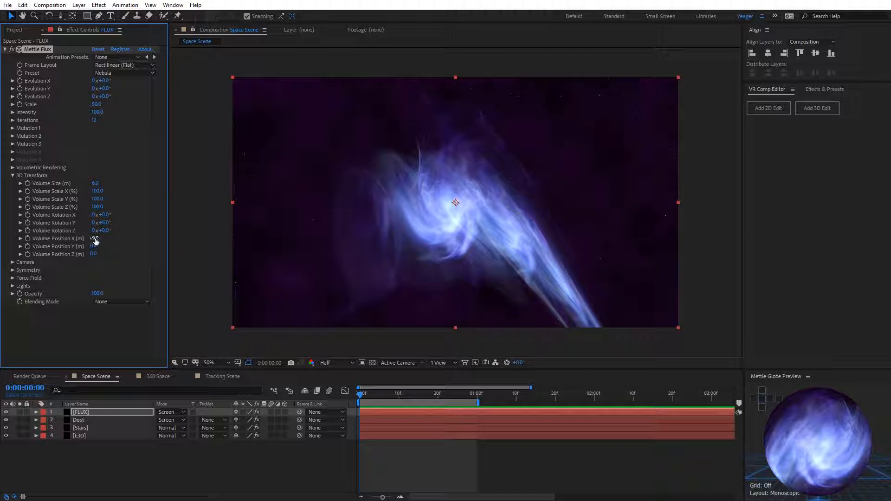
drag(94, 238, 98, 256)
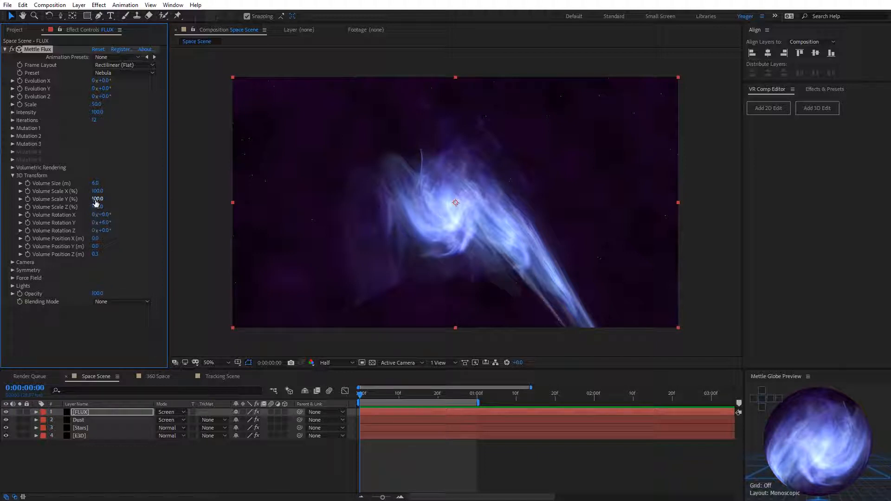
Step: In the Camera settings of the FLUX effect, set Camera Rotation Y to -2°
click(13, 263)
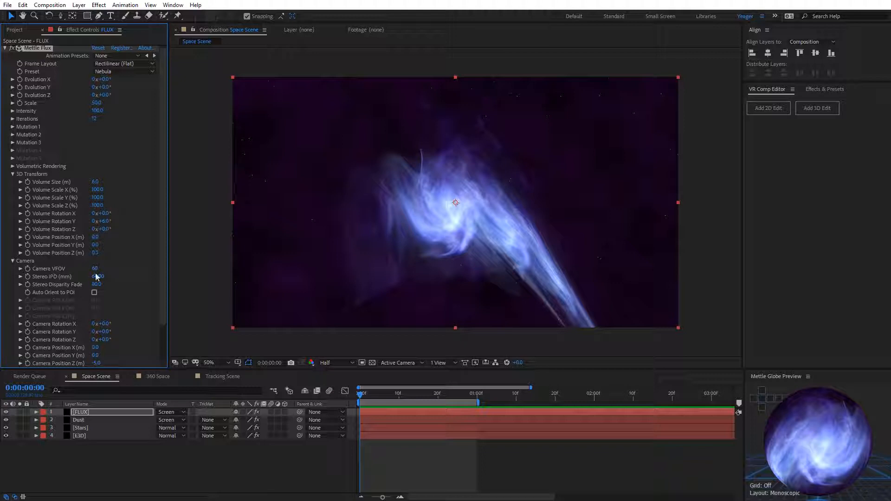
scroll(111, 316, down, 1)
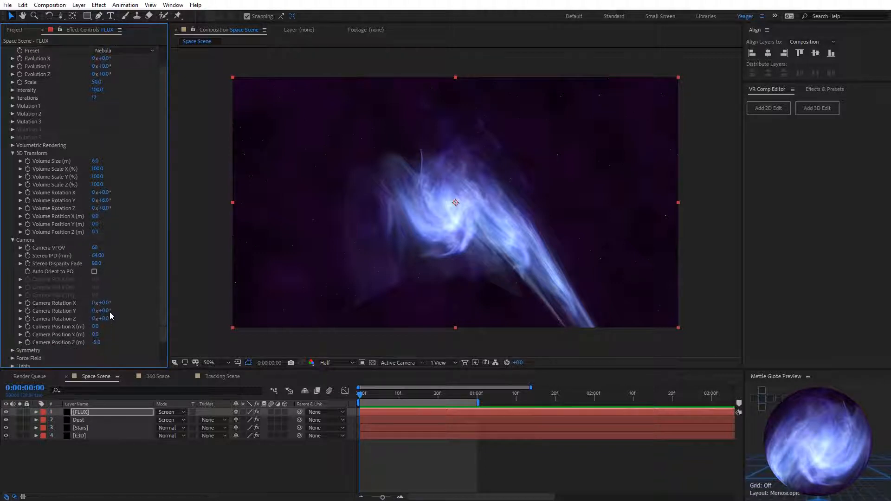
scroll(111, 316, down, 1)
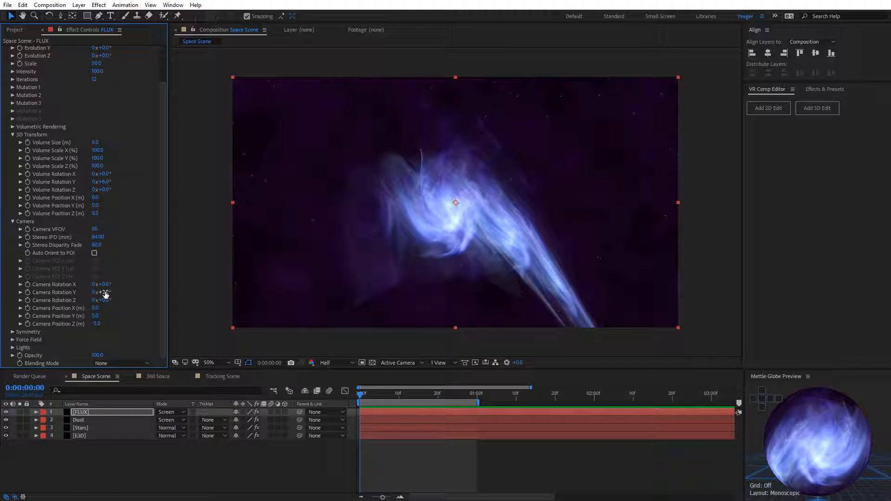
mouse_move(104, 292)
mouse_down()
mouse_move(120, 292)
mouse_move(105, 295)
mouse_up()
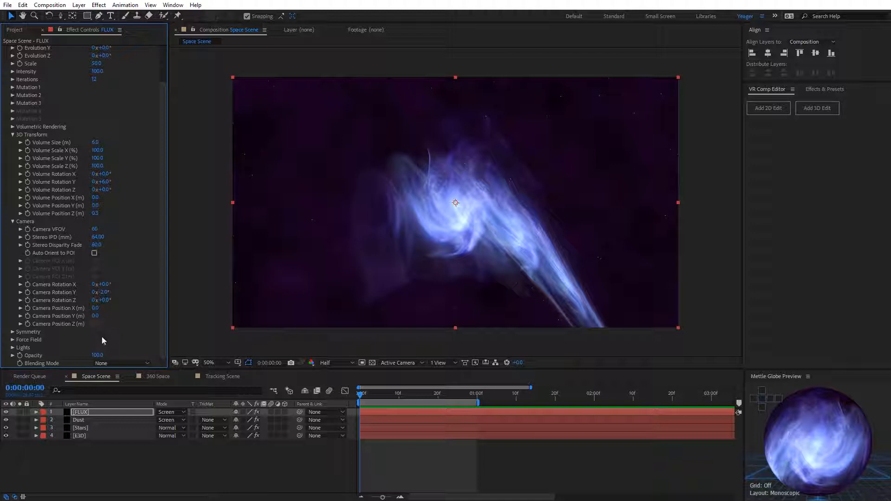
Step: Try a FLUX Camera Position Z of 0 m and return it to -5 m
click(96, 324)
text(0)
key(Return)
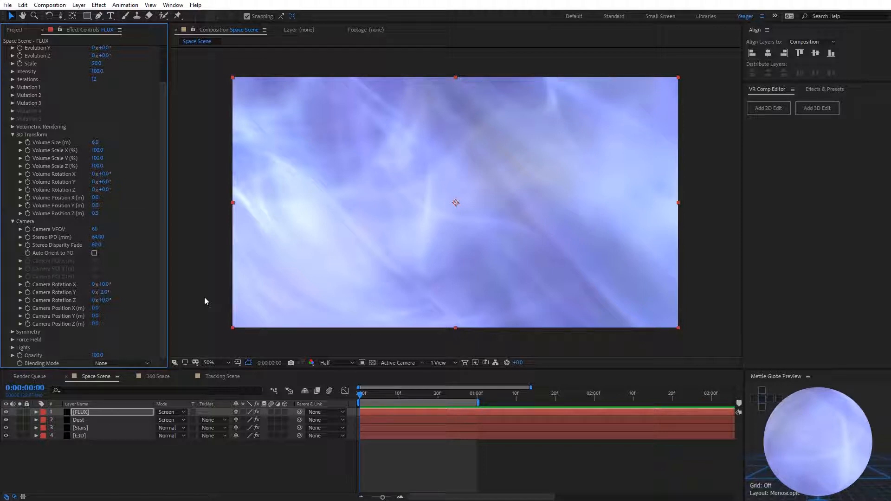
click(95, 325)
text(-5)
key(Return)
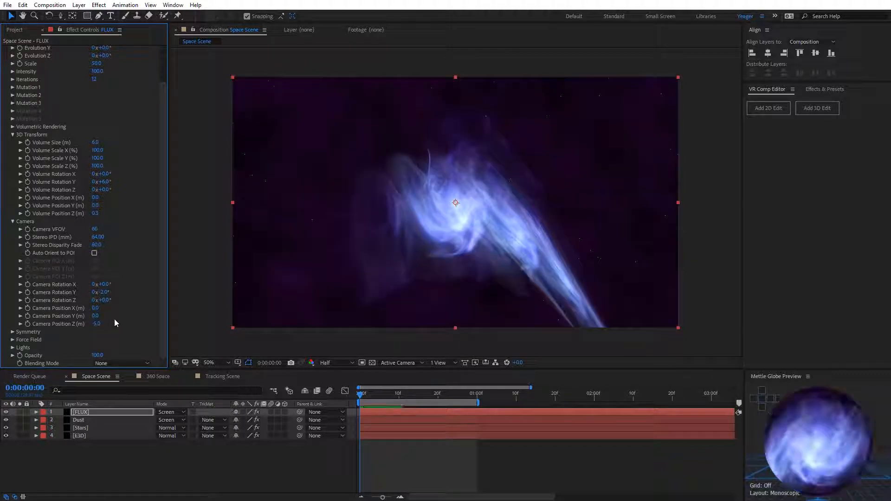
Step: Pull the FLUX Camera Position Z back to about -5.9 m as a test and restore it to -5 m
mouse_move(97, 325)
mouse_down()
mouse_move(85, 332)
mouse_move(117, 326)
mouse_move(101, 336)
mouse_up()
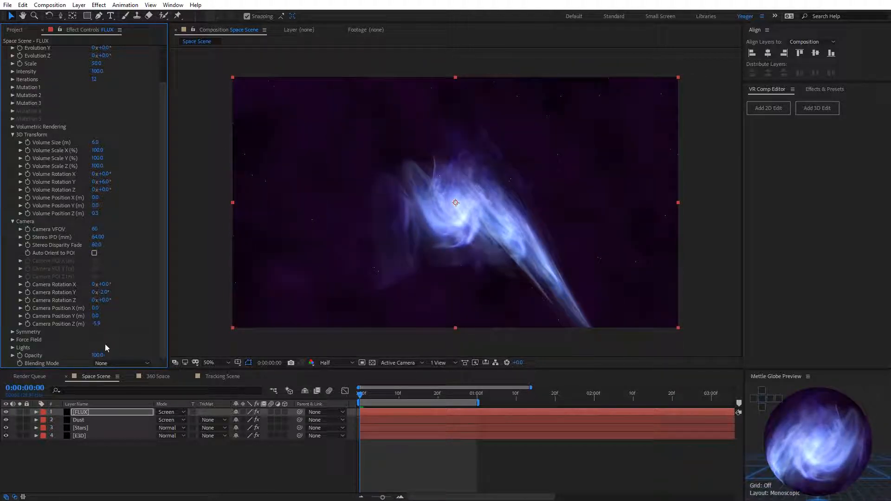
click(97, 324)
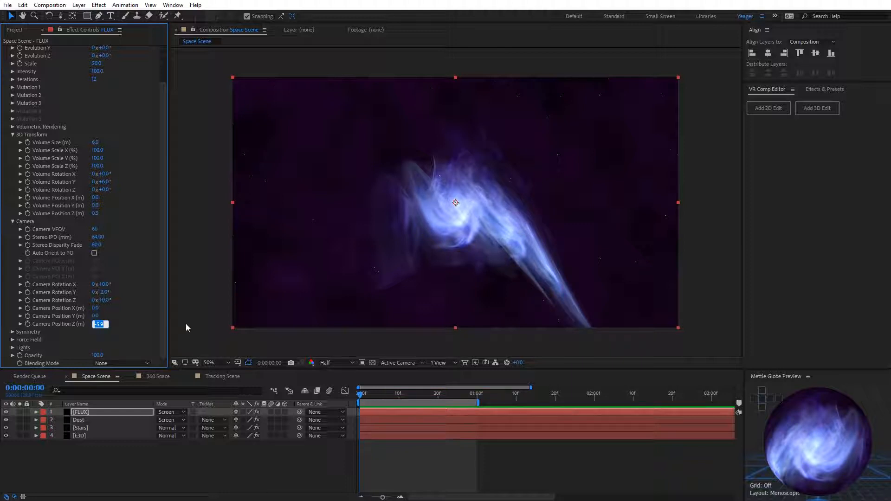
text(-5)
key(Return)
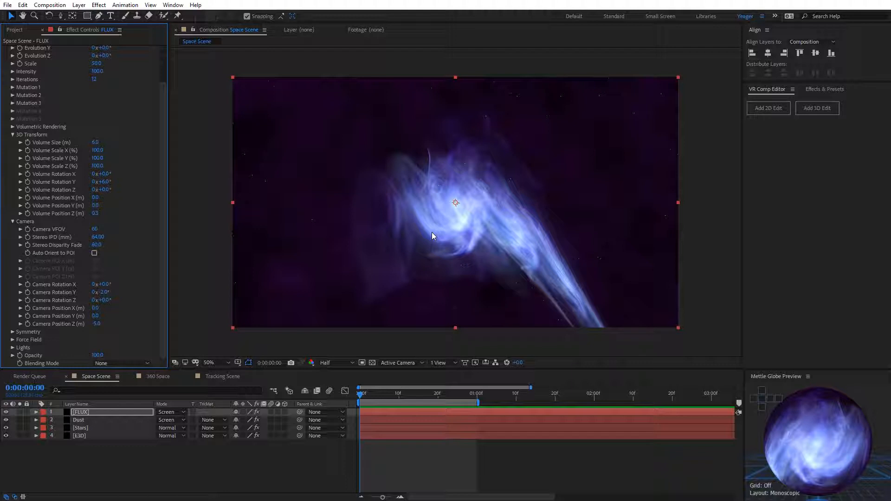
Step: Add a two-node camera with the 20mm preset to the Space Scene composition
right_click(199, 157)
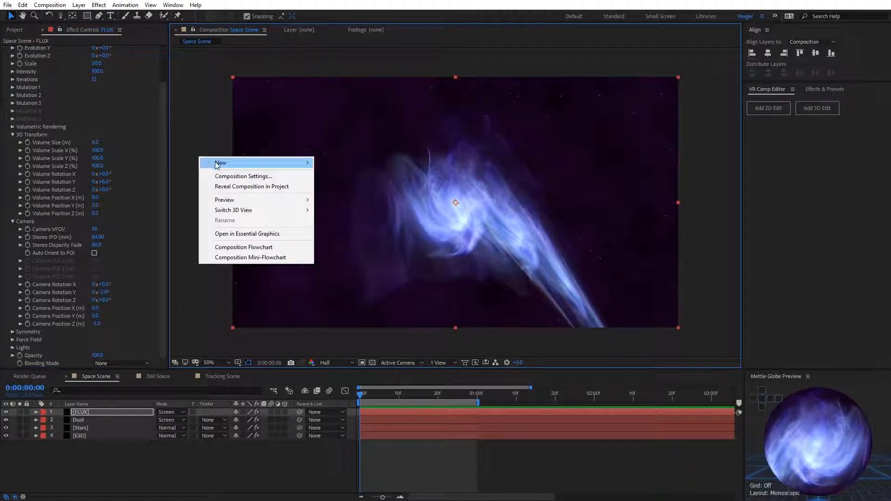
mouse_move(257, 163)
click(354, 206)
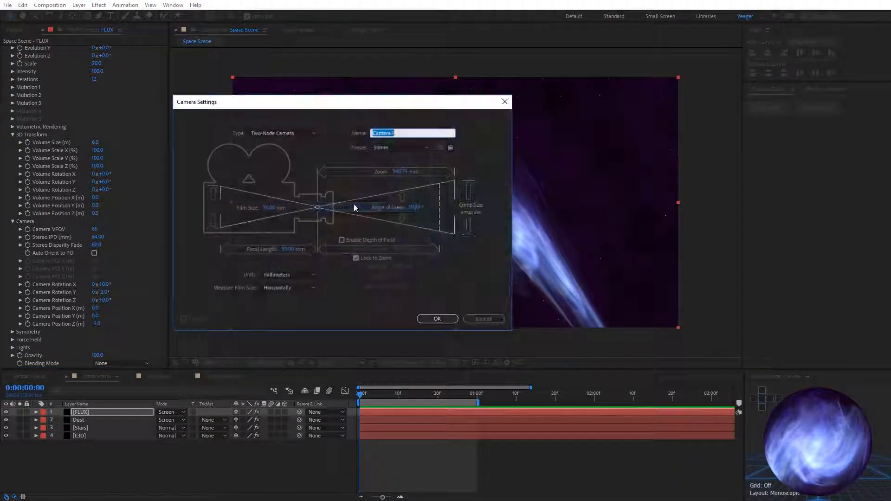
click(387, 147)
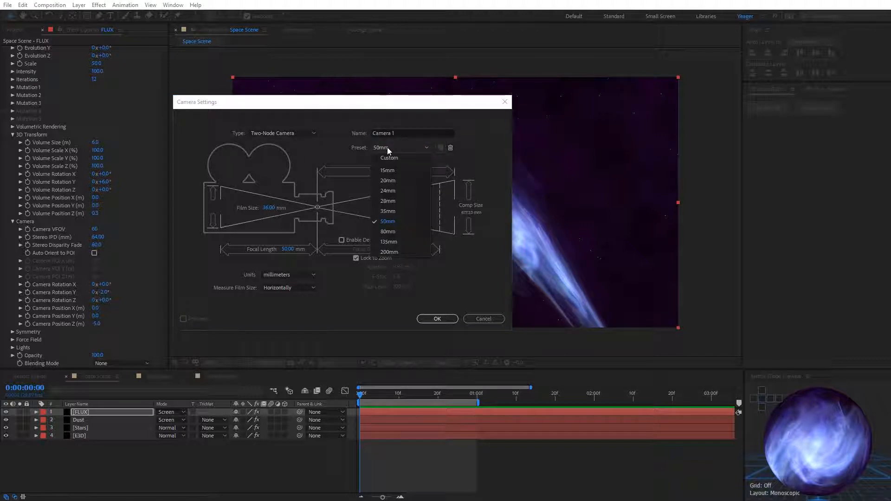
click(389, 181)
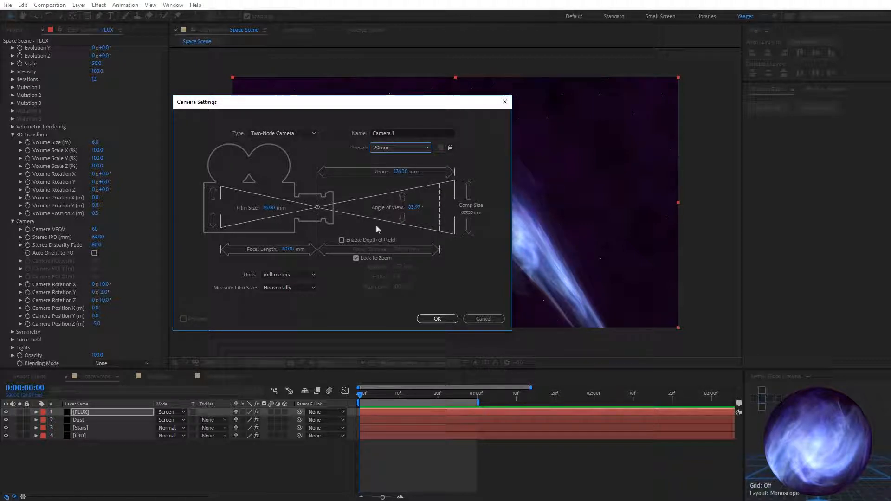
click(437, 319)
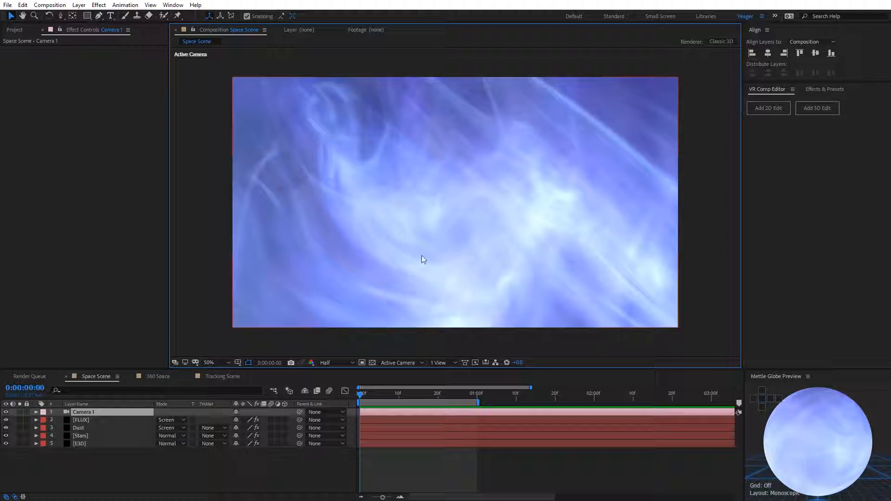
Step: Track the new camera backwards until the whole nebula is framed against the dark background
key(c)
drag(450, 227, 441, 443)
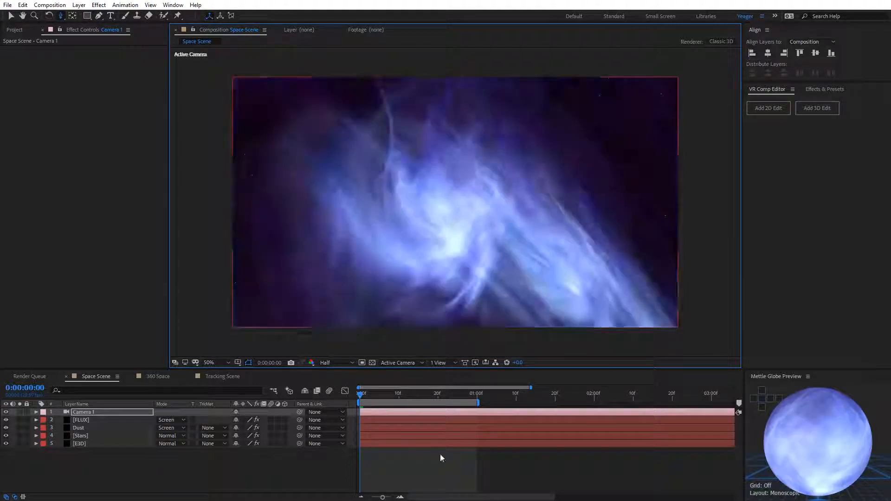
drag(460, 259, 460, 317)
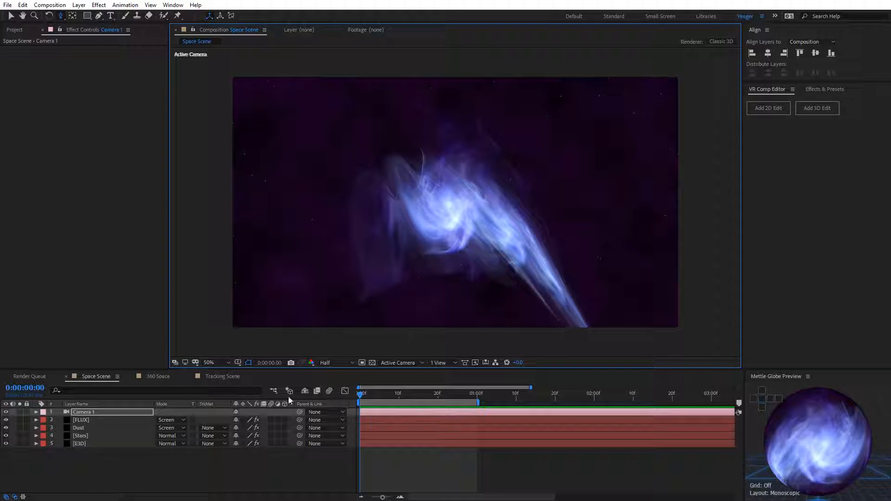
Step: Select the FLUX layer and collapse the Camera group in its effect settings
click(81, 420)
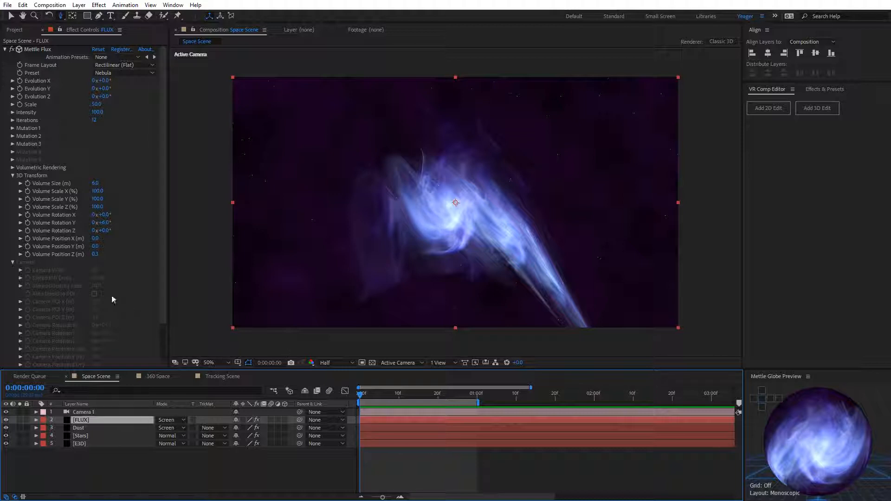
click(13, 263)
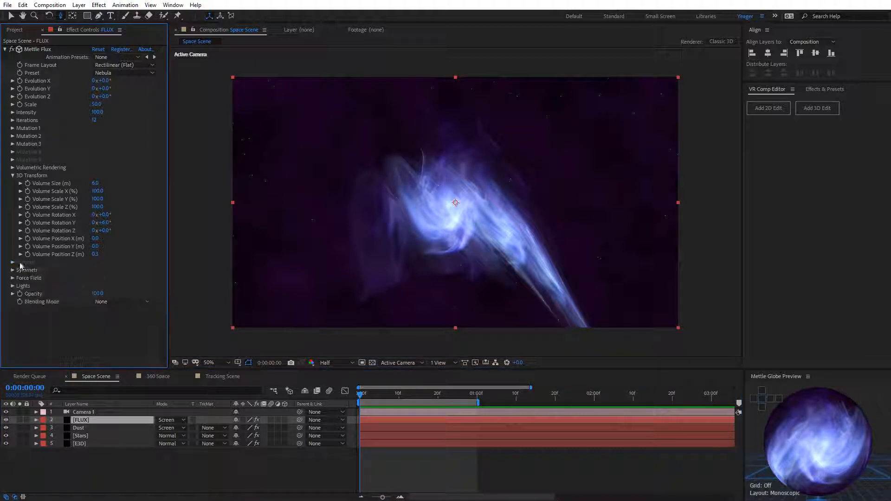
Step: Select Camera 1 and orbit it slightly around the nebula
click(91, 413)
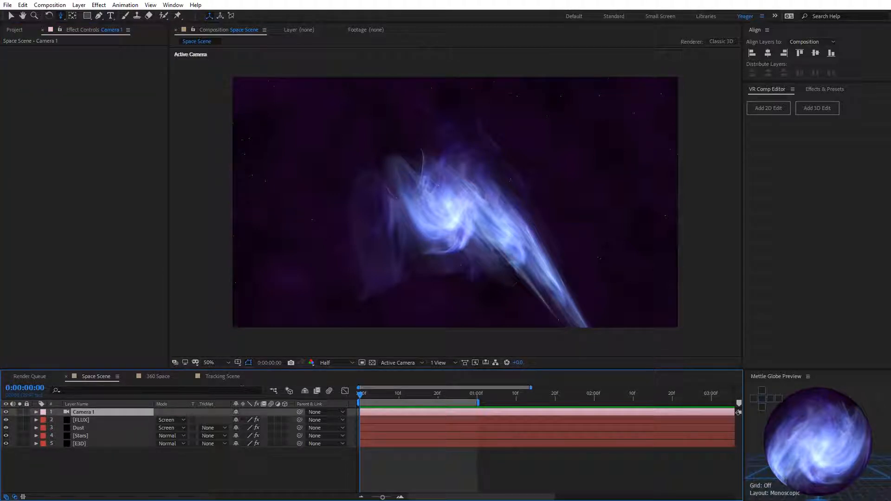
key(c)
key(c)
mouse_move(479, 256)
mouse_down()
mouse_move(394, 264)
mouse_move(467, 270)
mouse_move(497, 241)
mouse_move(474, 250)
mouse_up()
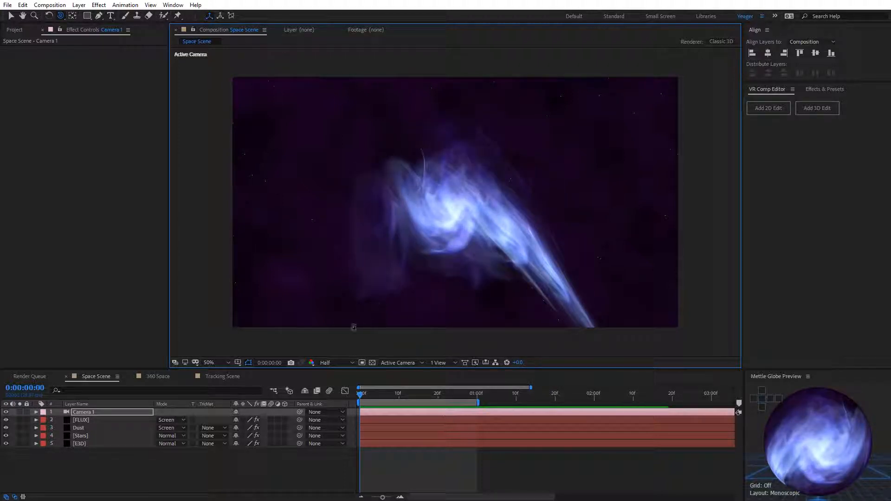
Step: Preview the composition at Full resolution and set it back to Half
click(333, 364)
click(338, 383)
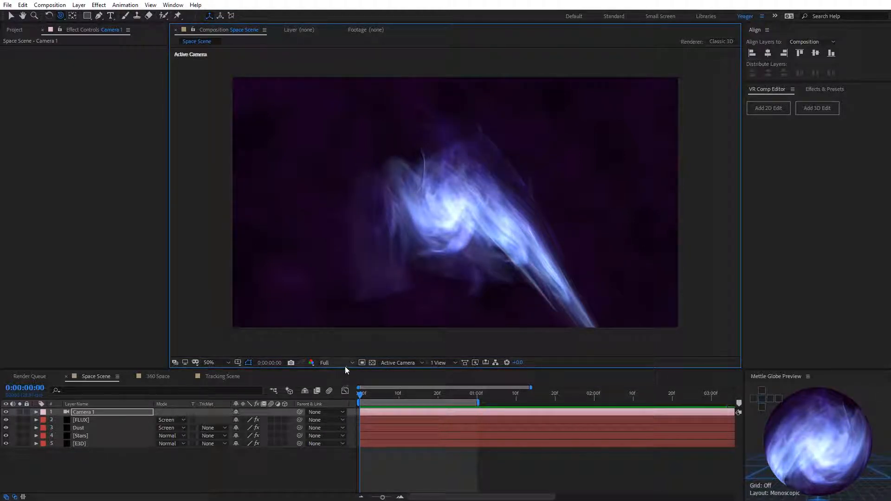
click(345, 363)
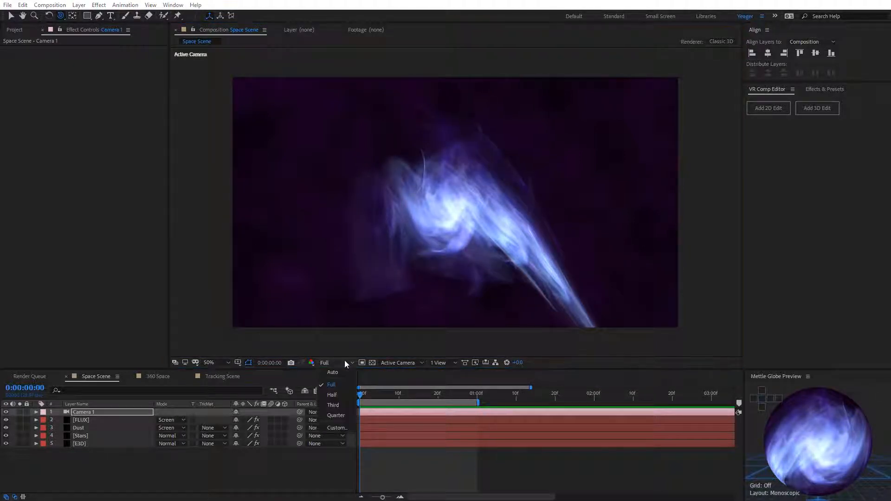
click(344, 394)
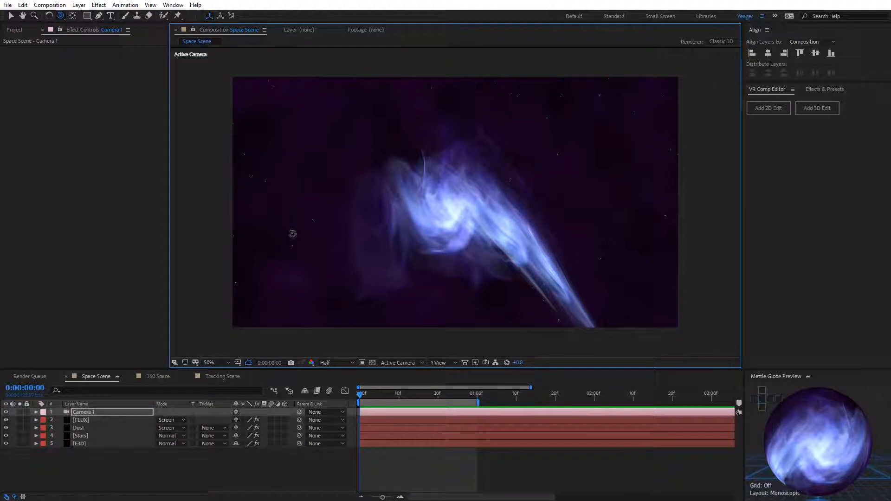
Step: Orbit the camera a little further around the nebula and undo the orbit
drag(431, 257, 451, 258)
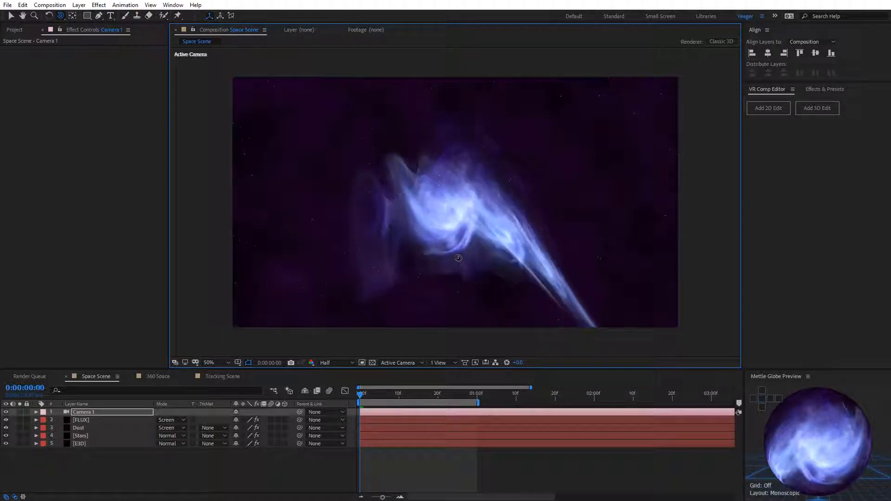
key(ctrl+z)
Step: Hide the Dust and Stars layers
click(78, 428)
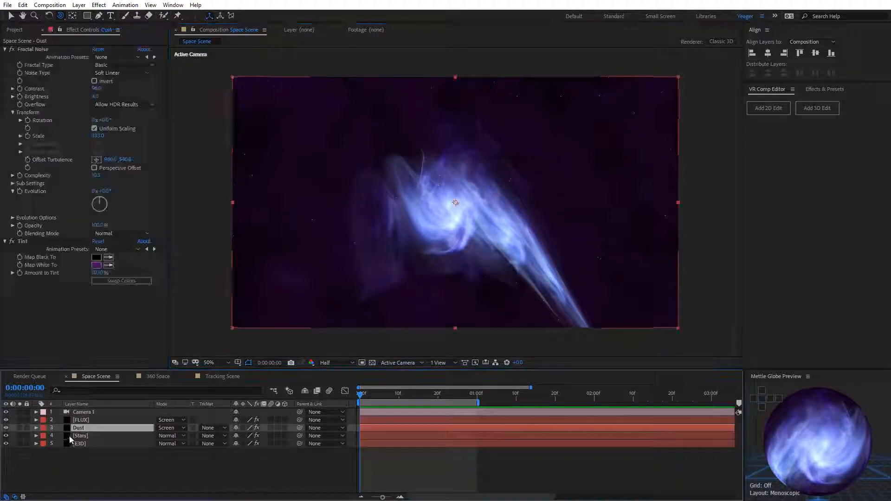
click(5, 428)
click(5, 436)
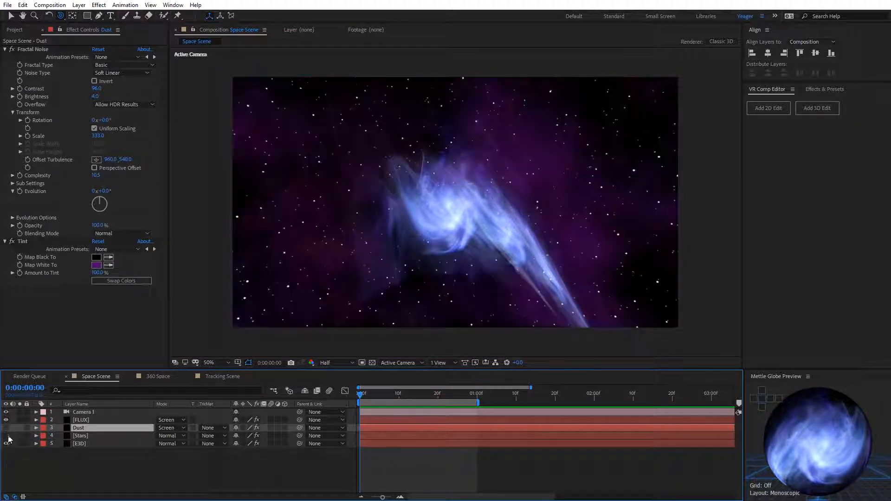
Step: Inspect the E3D layer's effect settings, orbit the camera around the nebula and starfield, and select the FLUX layer
click(80, 445)
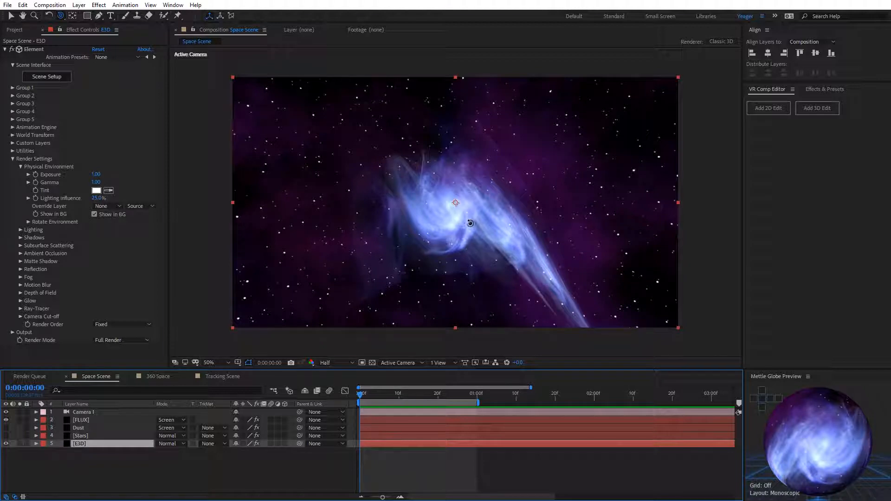
drag(464, 223, 478, 259)
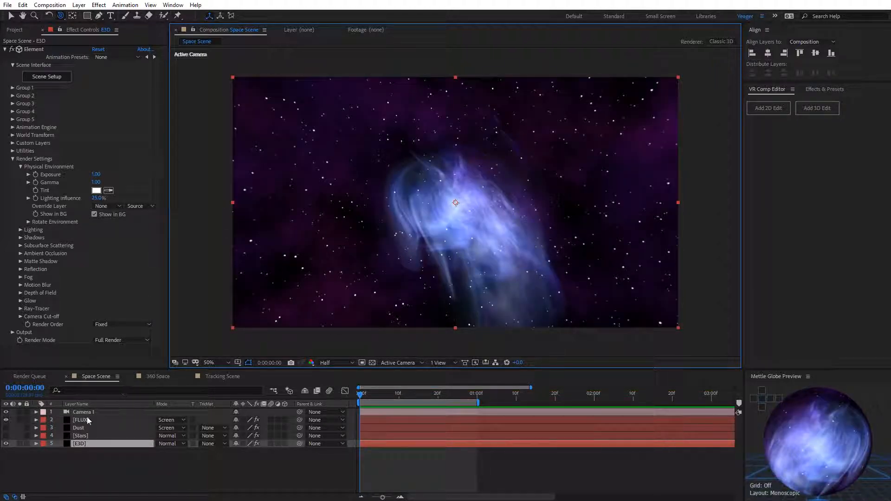
click(83, 420)
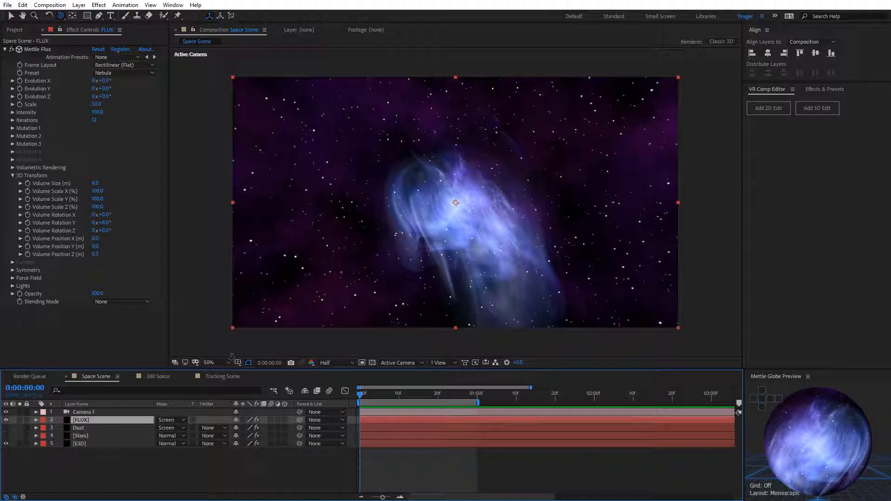
Step: Open the Tracking Scene composition and move the current time to 0;00;08;22
click(230, 378)
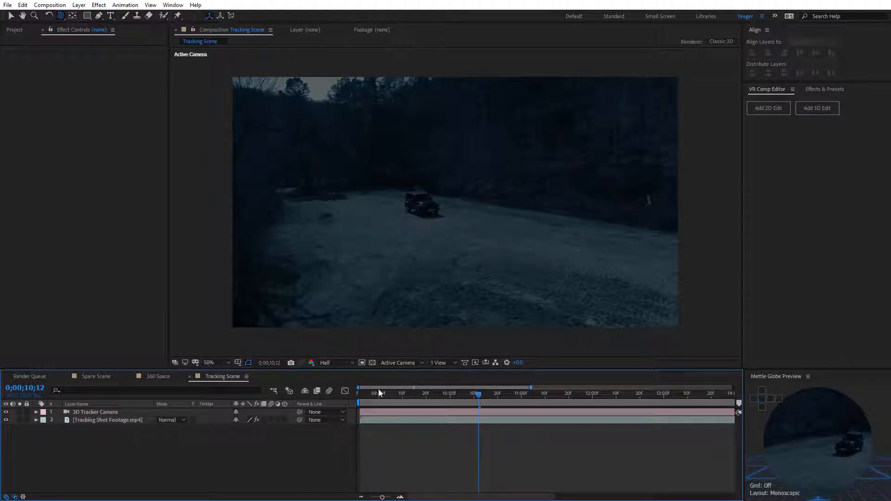
click(362, 403)
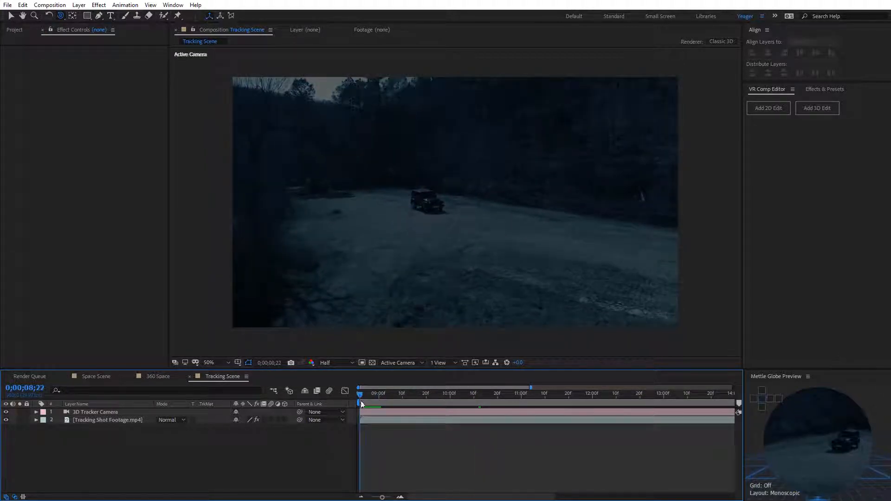
Step: Show the 3D Camera Tracker's track points on Tracking Shot Footage.mp4 and select the 3D Tracker Camera layer
drag(362, 403, 371, 498)
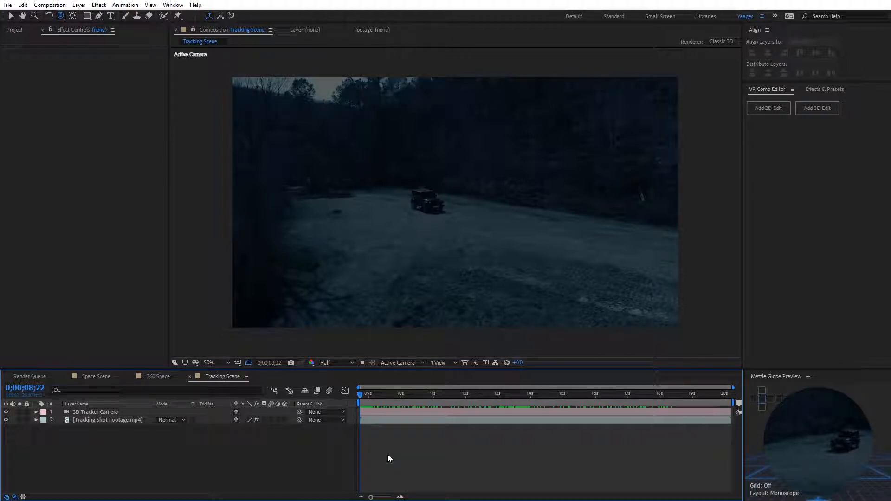
click(117, 420)
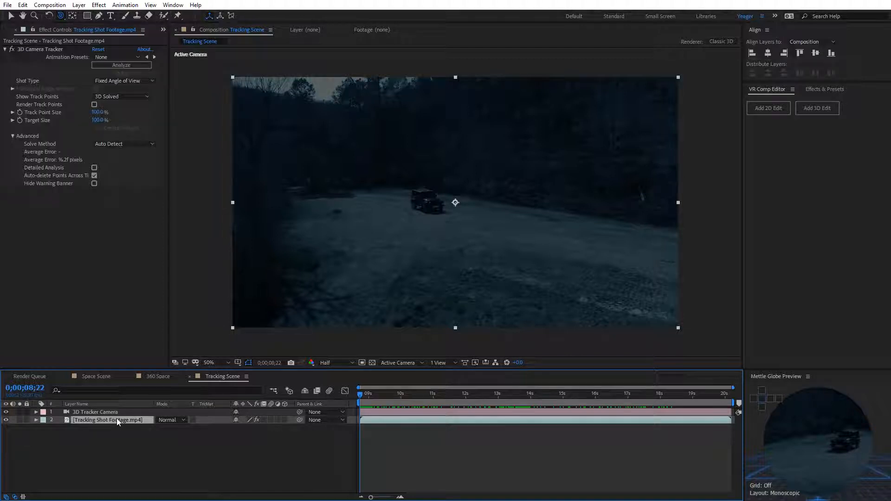
click(41, 50)
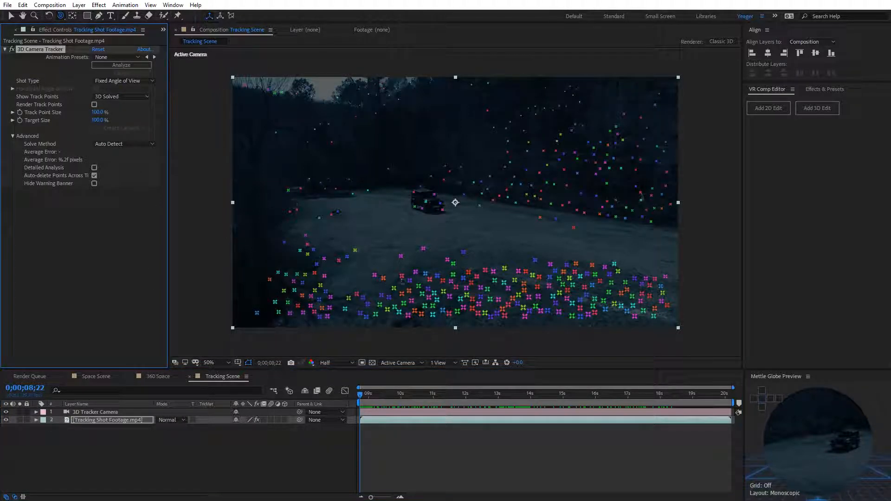
mouse_move(360, 399)
mouse_down()
mouse_move(698, 390)
mouse_move(349, 394)
mouse_up()
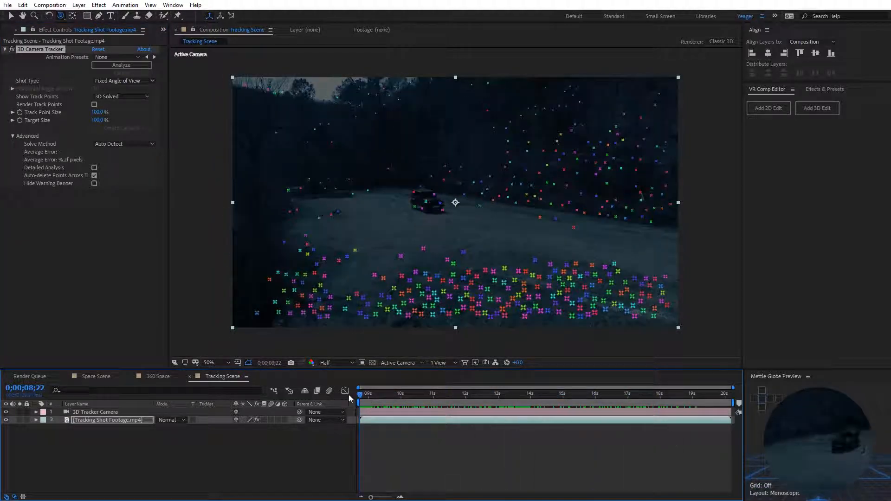
click(110, 412)
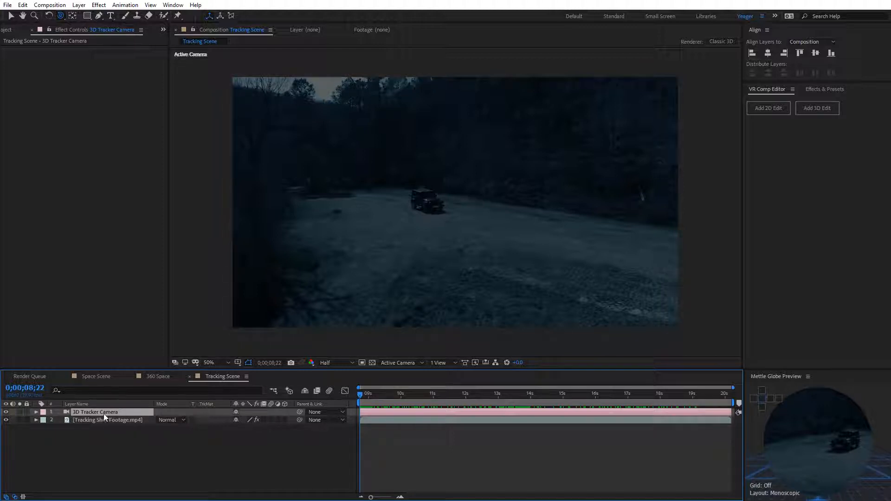
Step: Create a new black solid at composition size (1920 x 1080 px) named Flux above the 3D Tracker Camera layer
key(v)
right_click(205, 188)
mouse_move(242, 193)
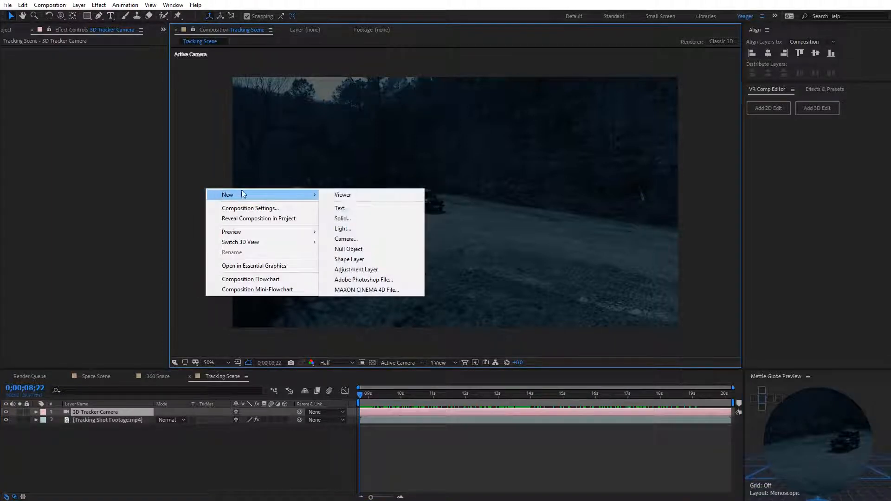
click(368, 218)
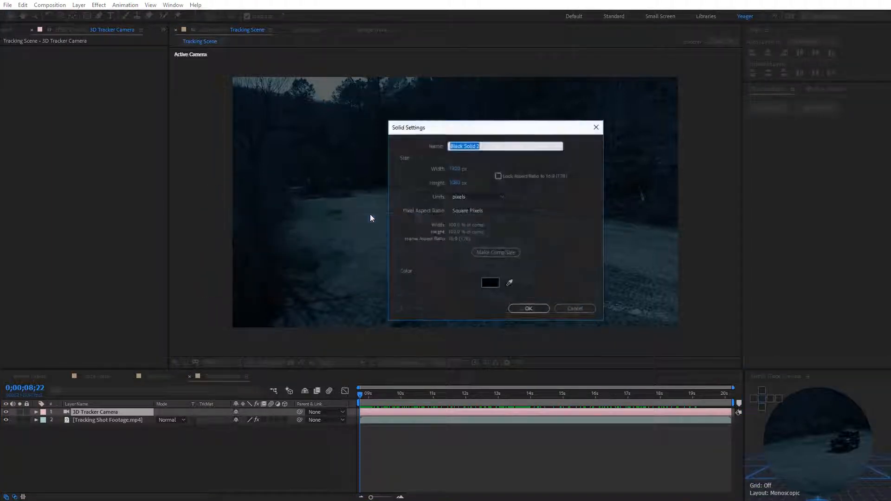
click(504, 253)
click(483, 147)
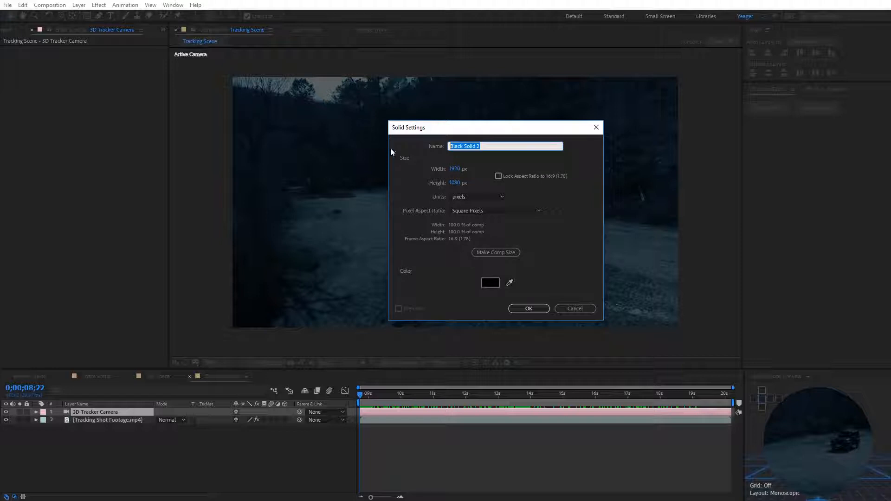
text(Flux)
click(541, 307)
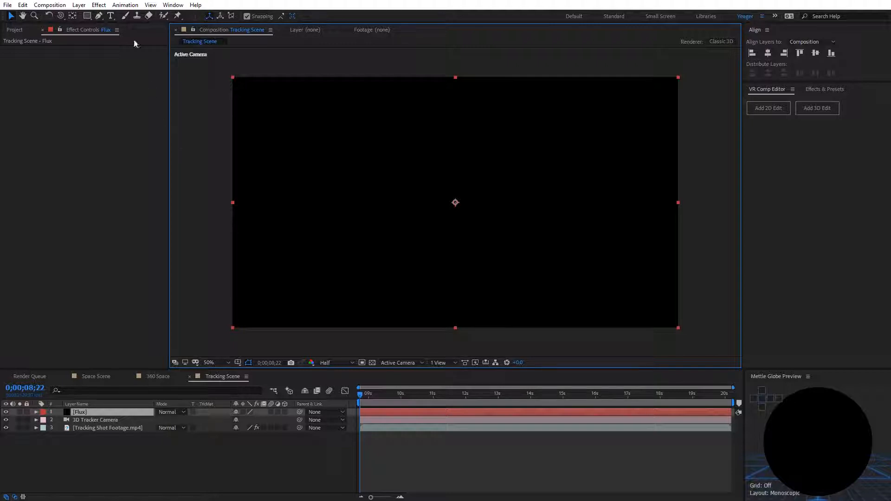
Step: Apply the Mettle Flux effect to the Flux solid and choose its Solar Wind preset
click(99, 6)
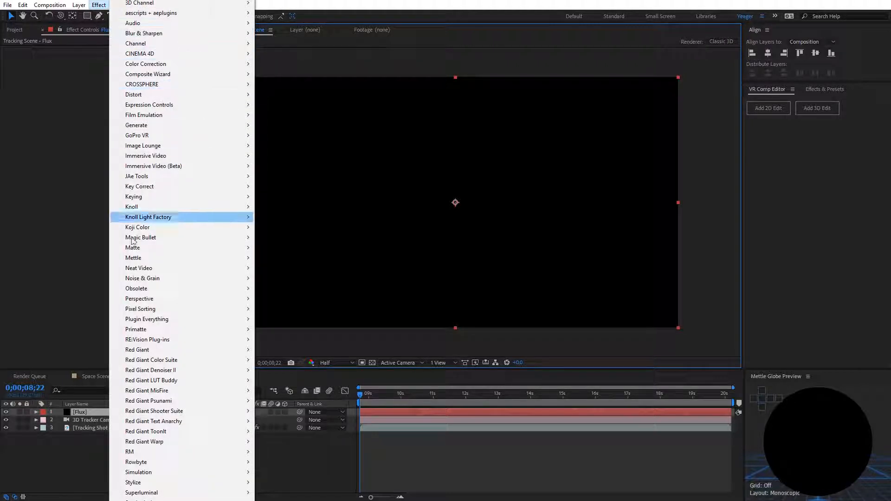
mouse_move(156, 260)
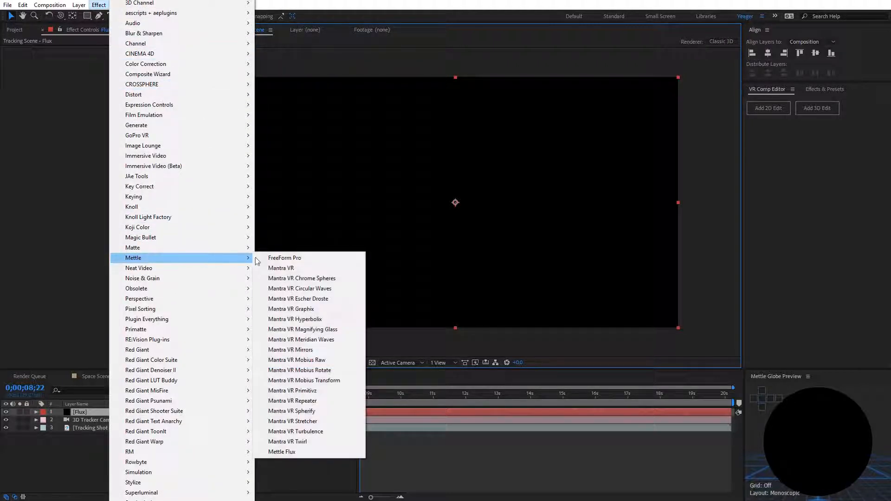
click(311, 453)
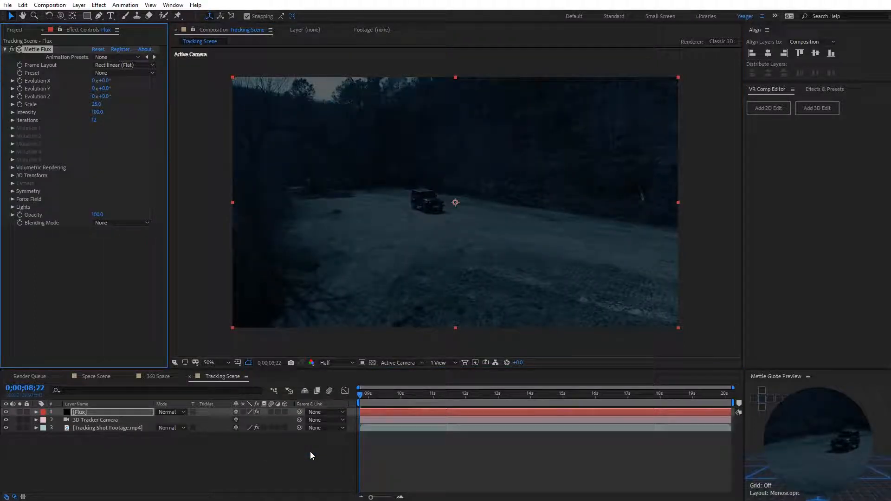
click(116, 73)
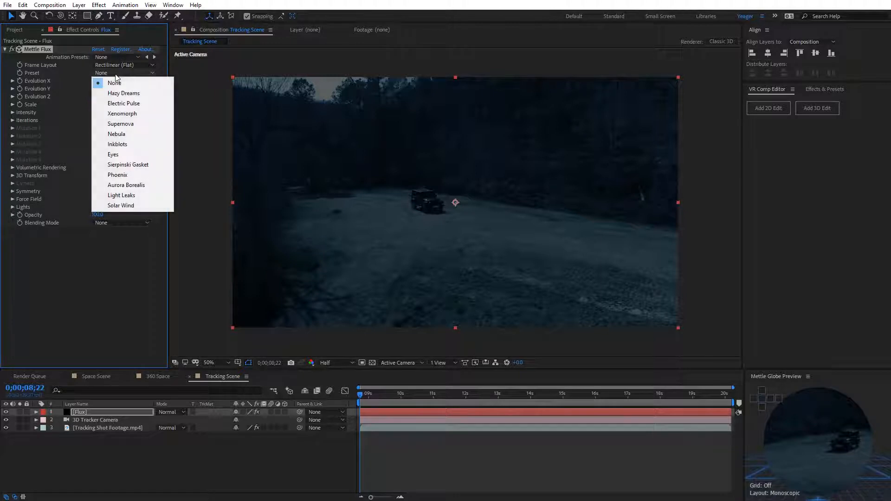
click(122, 206)
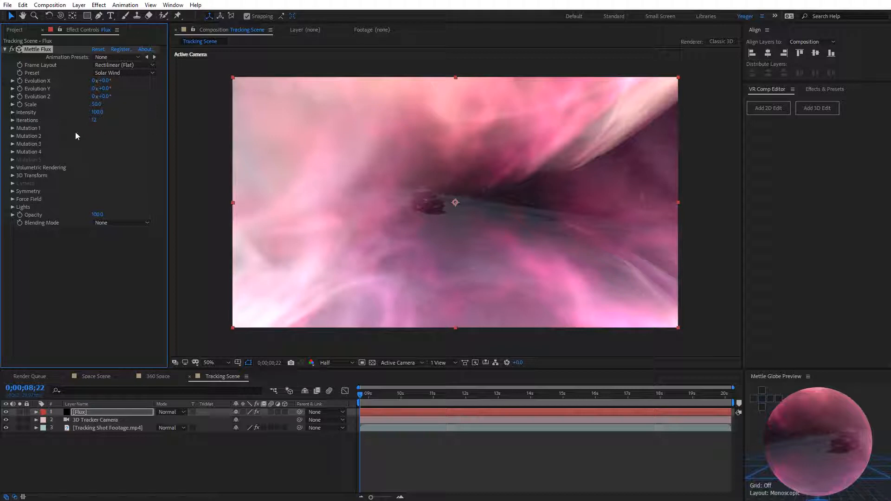
Step: In the effect's 3D Transform settings, set Volume Position Z to 1.7 m and Volume Size to 2.0 m
click(13, 175)
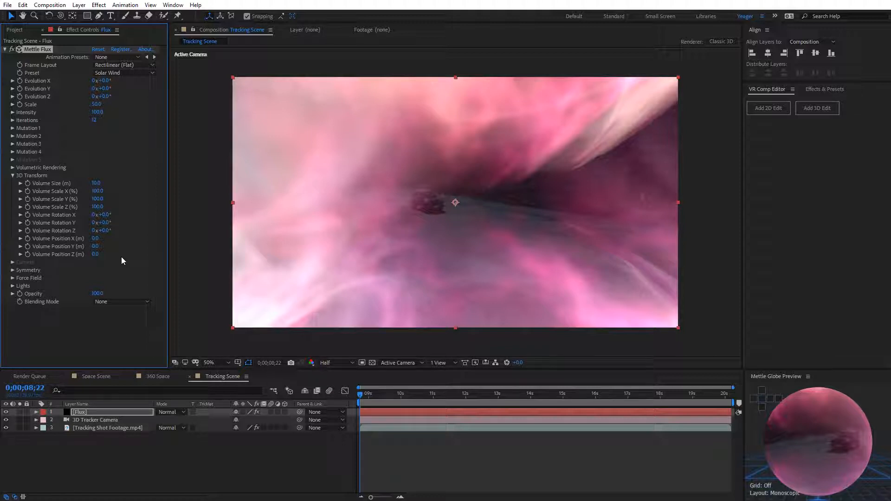
mouse_move(97, 256)
mouse_down()
mouse_move(133, 250)
mouse_move(103, 262)
mouse_move(89, 255)
mouse_move(96, 263)
mouse_up()
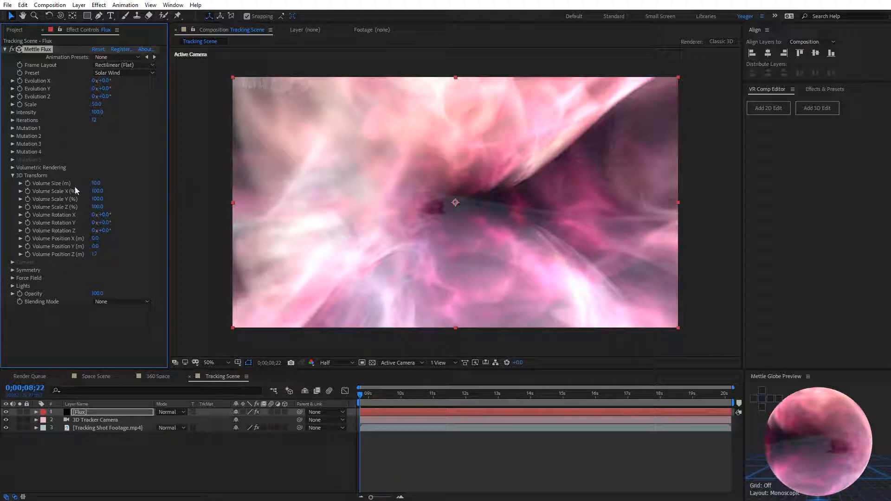
mouse_move(97, 185)
mouse_down()
mouse_move(89, 184)
mouse_move(100, 184)
mouse_up()
key(ctrl+z)
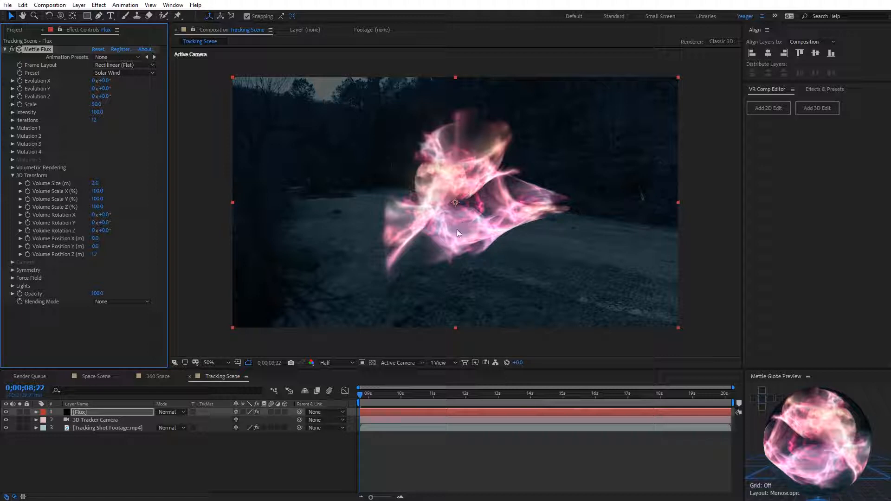
Step: Play the composition from 0;00;08;22 to check how the Flux volume follows the tracked camera, and stop playback
click(359, 396)
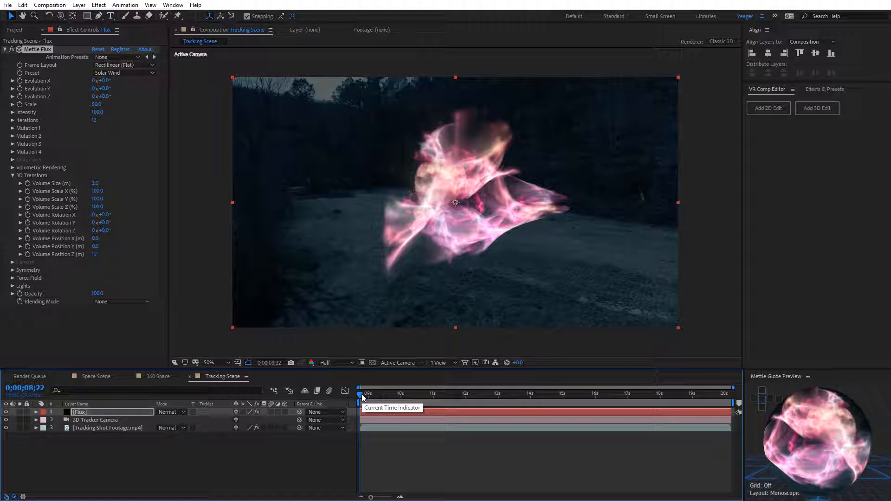
key(space)
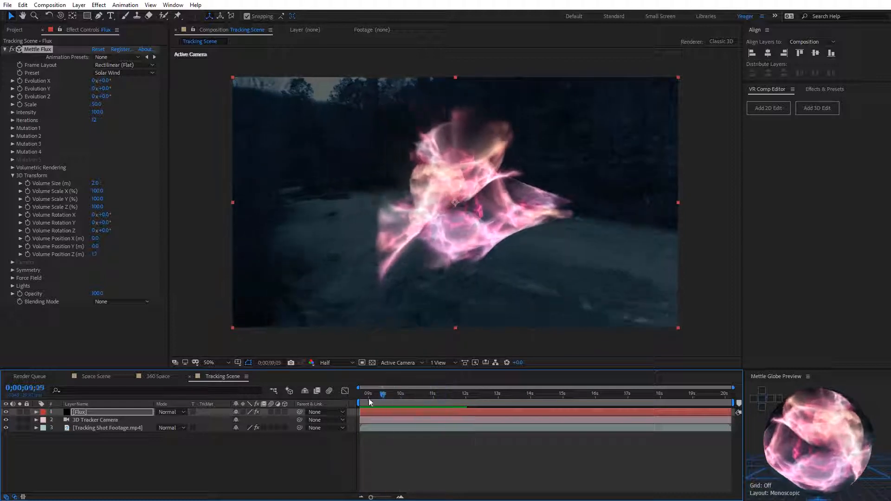
key(space)
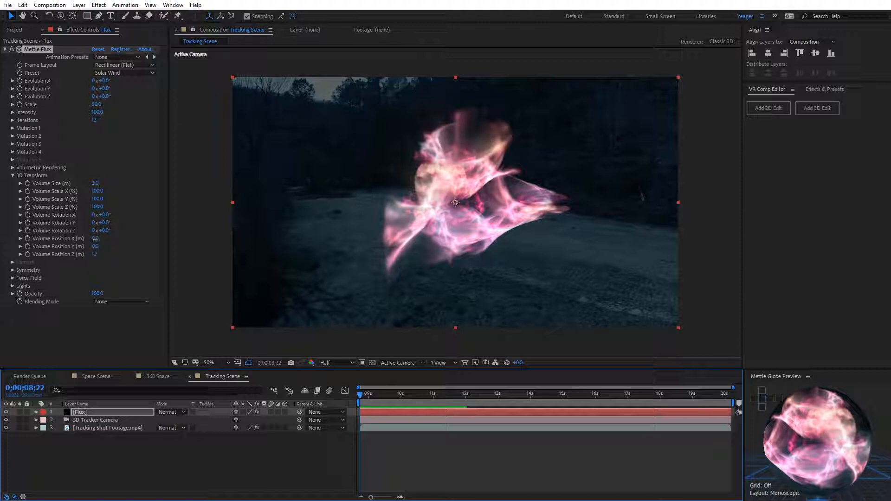
Step: Set the Flux volume's X position to -0.7 m and Y position to -0.3 m, with the layer's blending mode set to Screen
drag(94, 238, 91, 238)
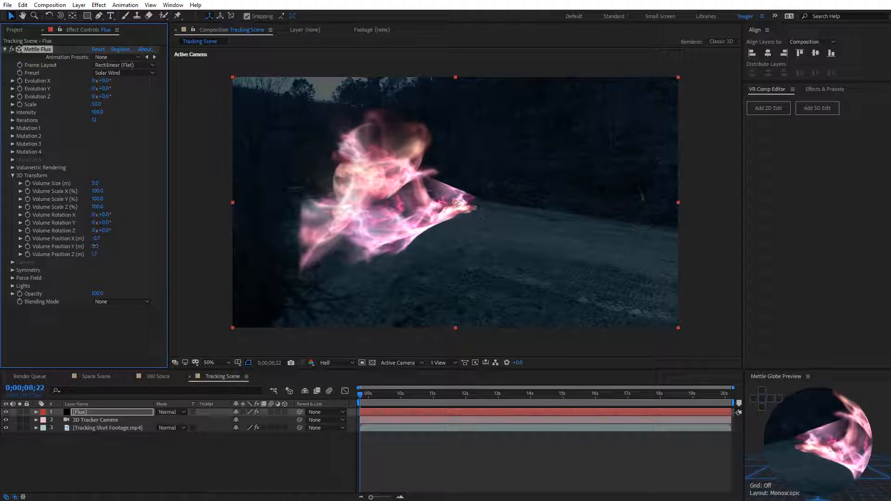
drag(94, 246, 93, 246)
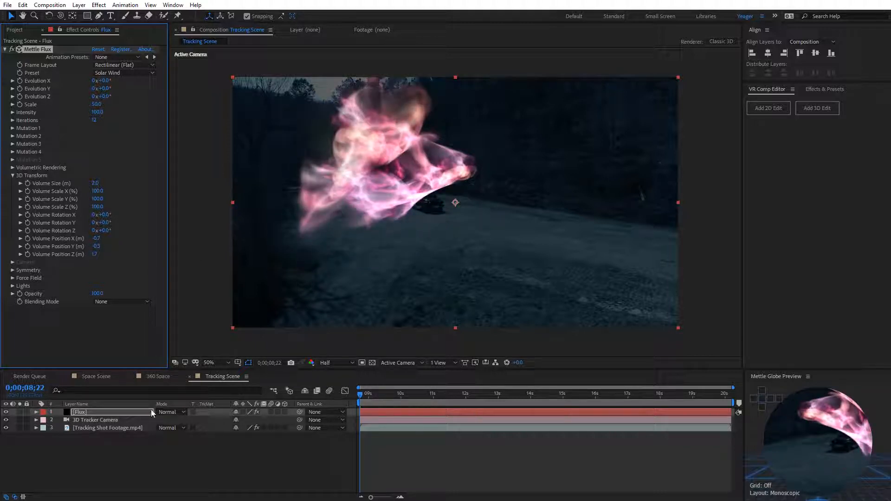
click(167, 412)
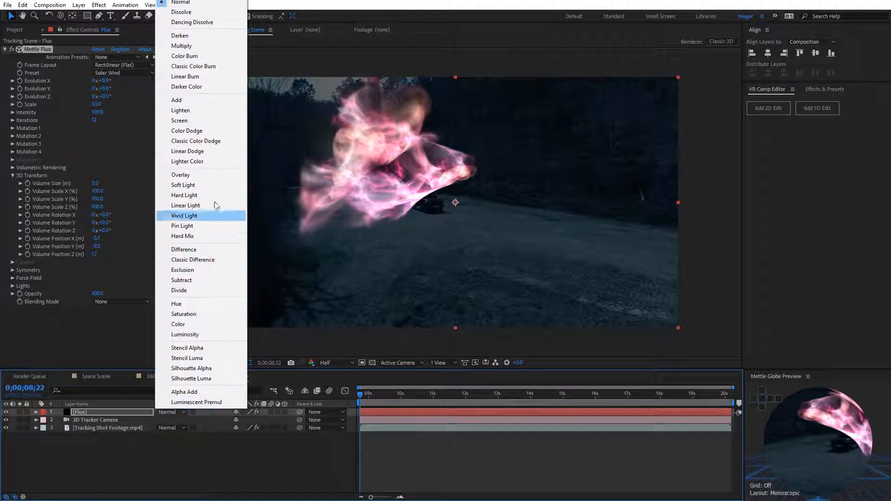
click(199, 120)
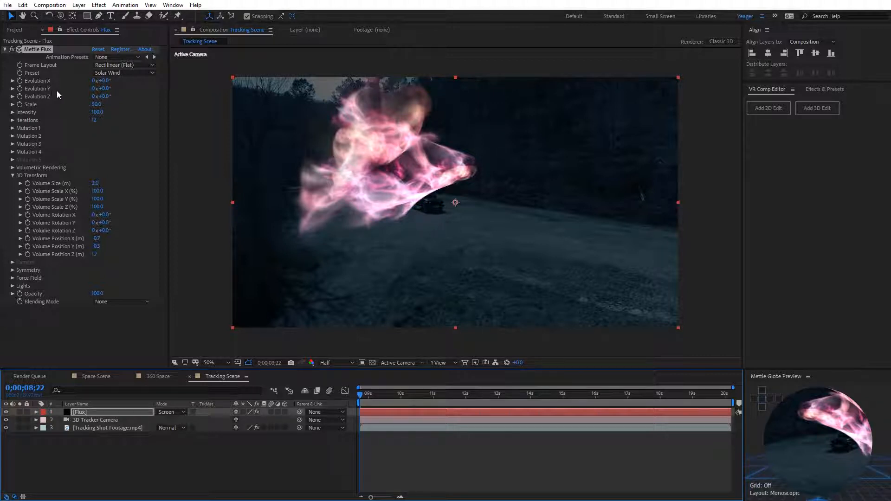
Step: Animate Evolution Y with keyframes from 0° at 0;00;08;22 to 180° at 0;00;20;05
click(19, 89)
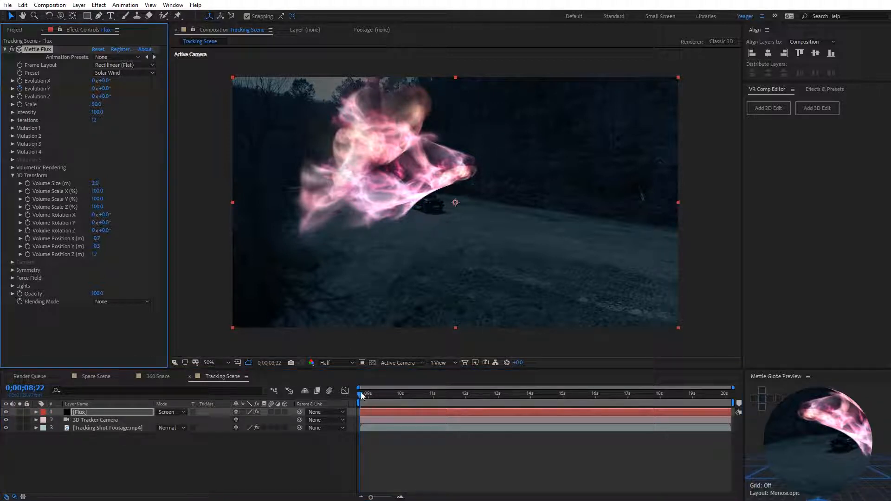
drag(358, 394, 731, 394)
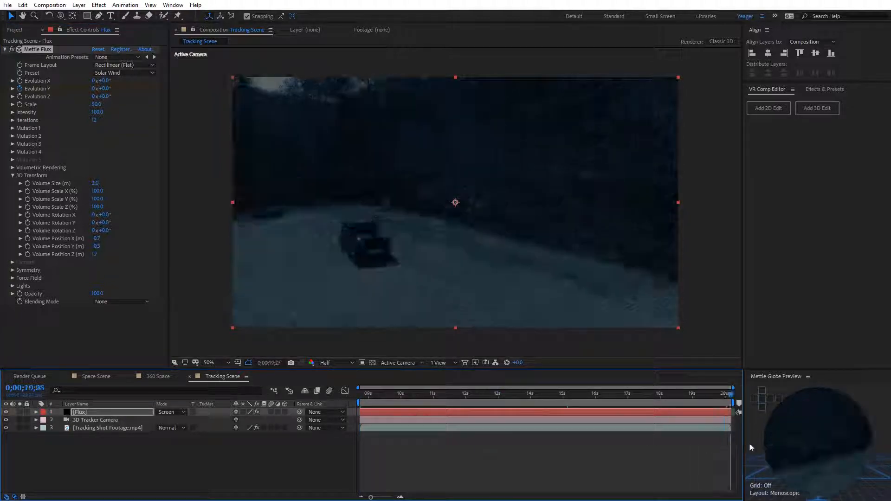
click(106, 88)
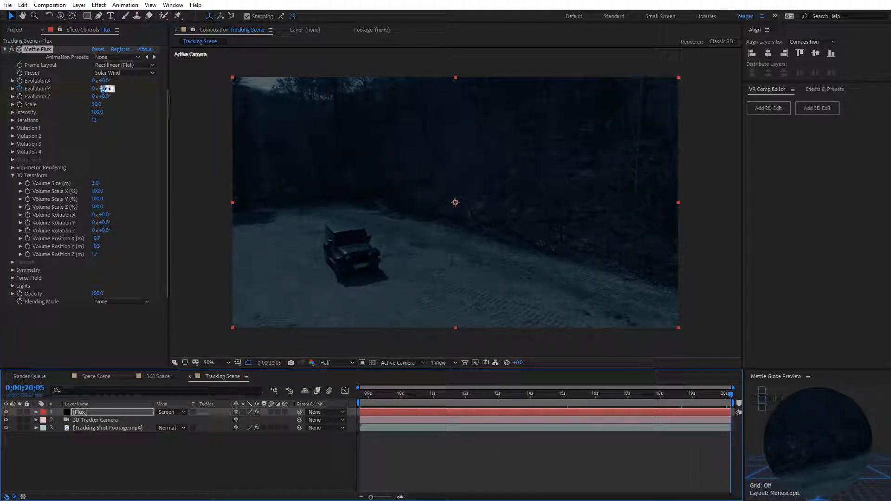
text(180)
key(Return)
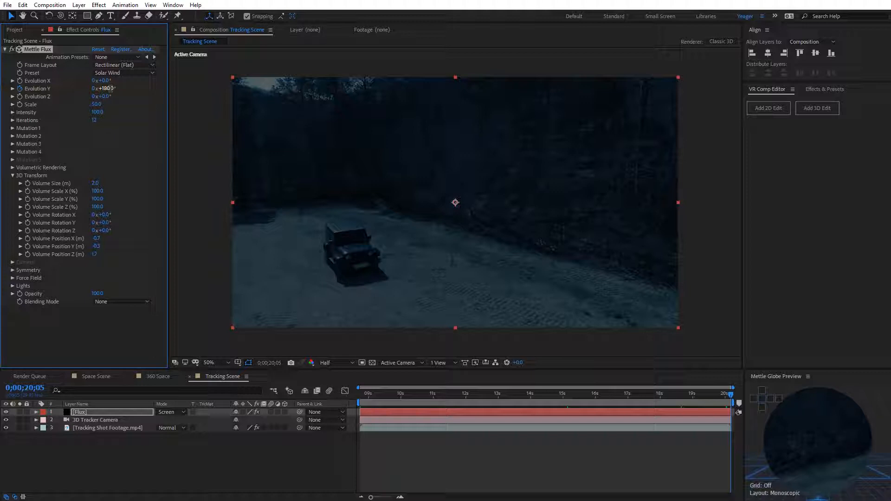
Step: End the work area at 0;00;16;05, preview the evolving Flux volume, and scrub back to 0;00;09;14
drag(730, 395, 601, 393)
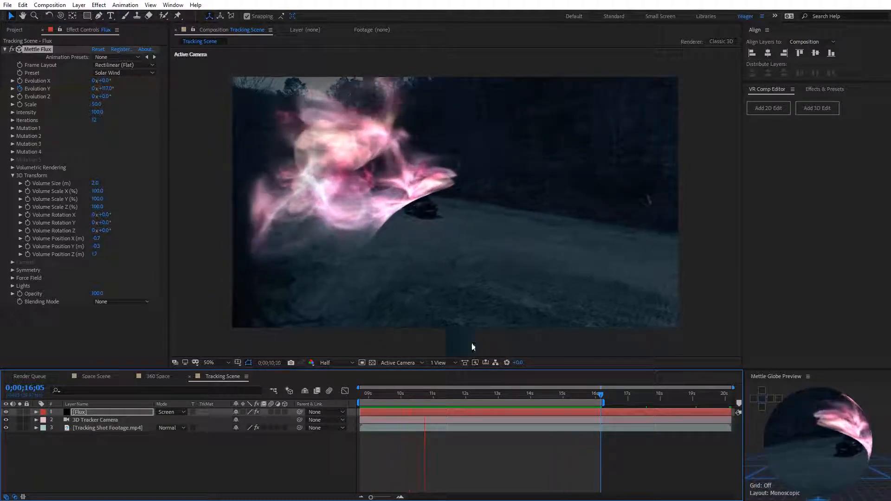
click(473, 396)
drag(474, 394, 383, 395)
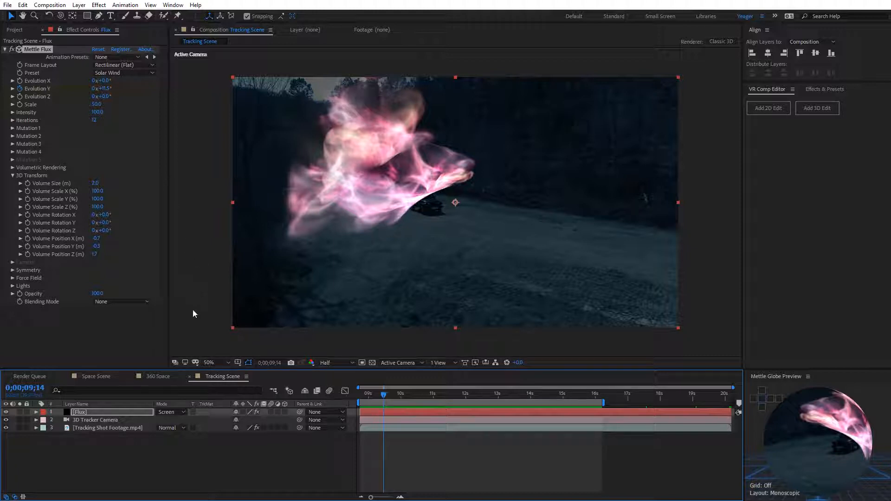
Step: Open the 360 Space composition and view its Space Designed 1.png layer in a maximized Mettle Globe Preview from inside the sphere
click(158, 377)
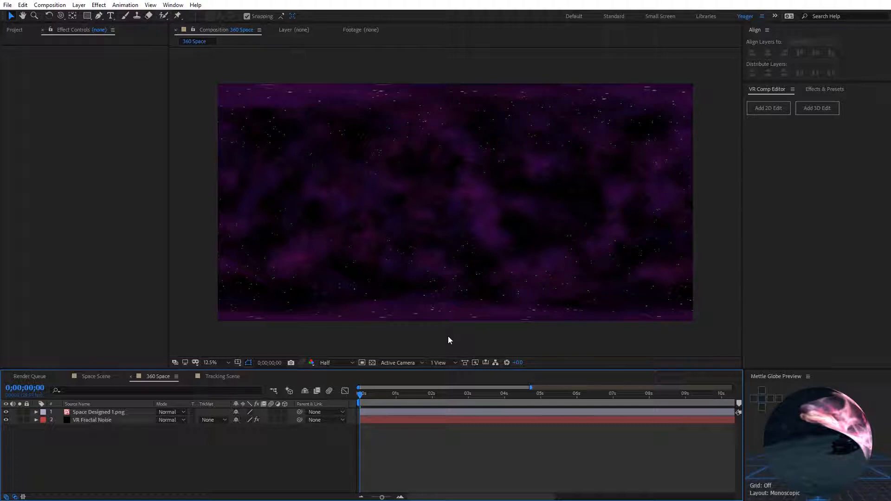
click(477, 287)
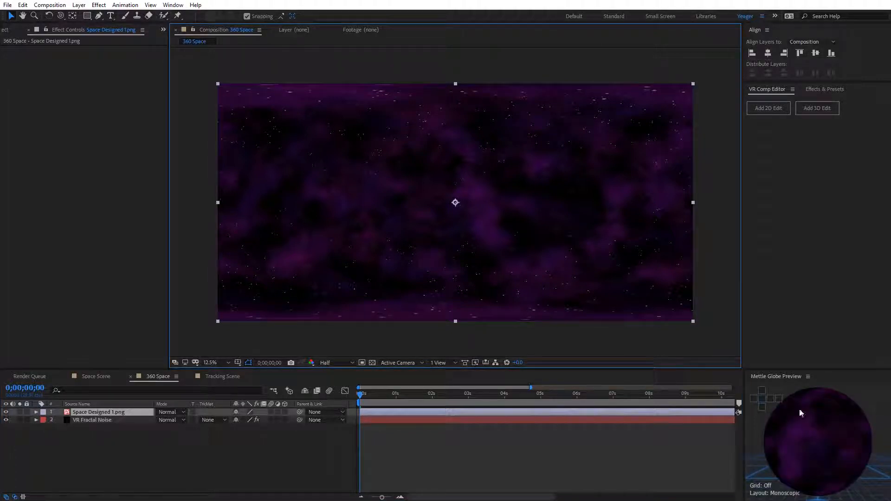
drag(771, 444, 798, 444)
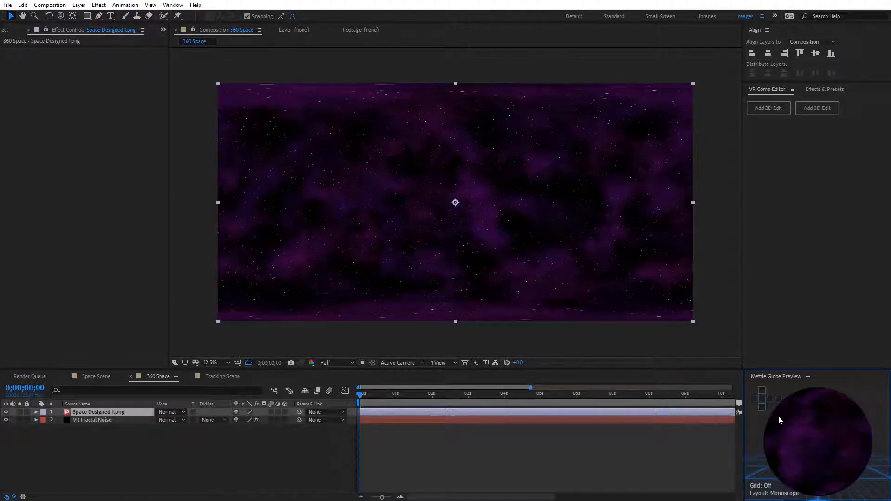
key(grave)
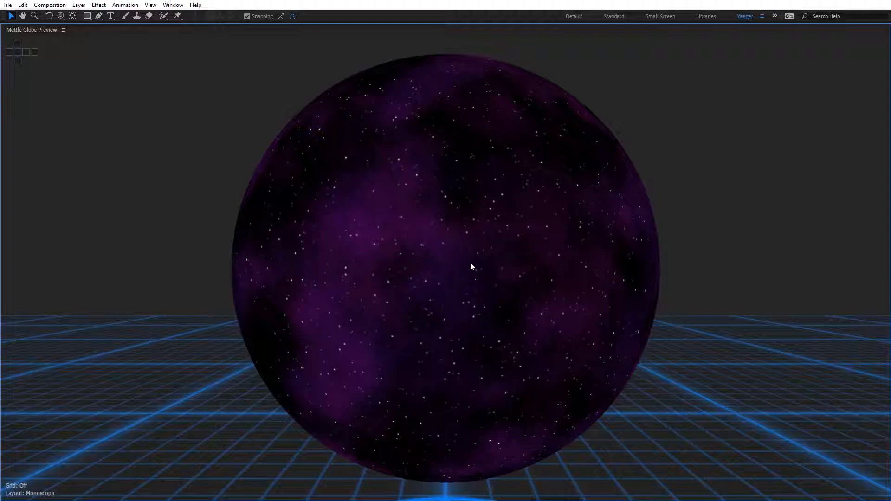
scroll(467, 253, up, 5)
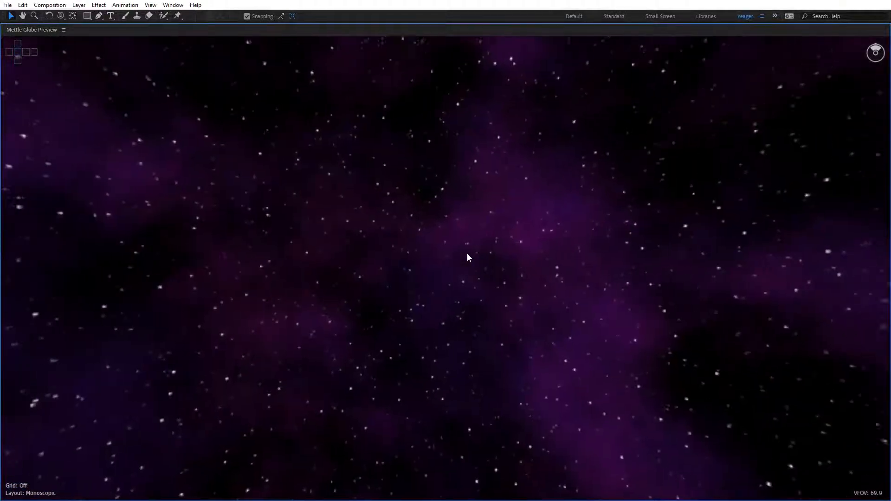
Step: Add a black solid named Flux, sized to the composition, above the space layers in 360 Space
drag(467, 214, 523, 311)
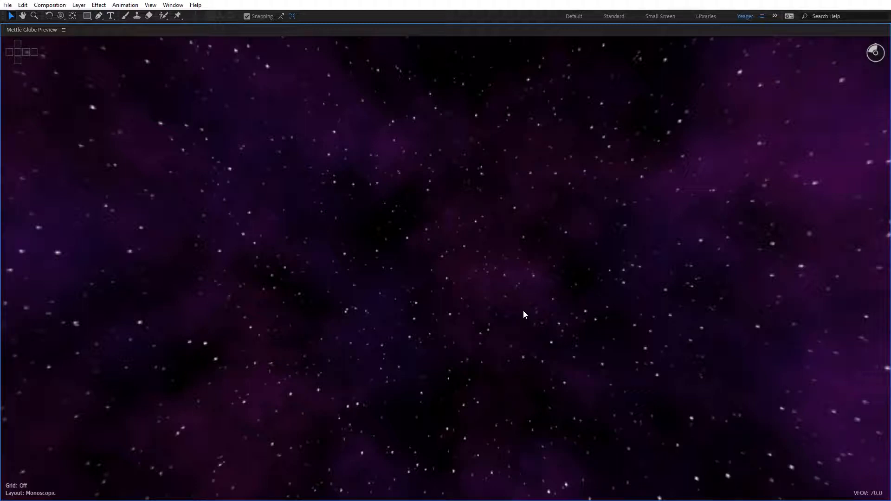
key(grave)
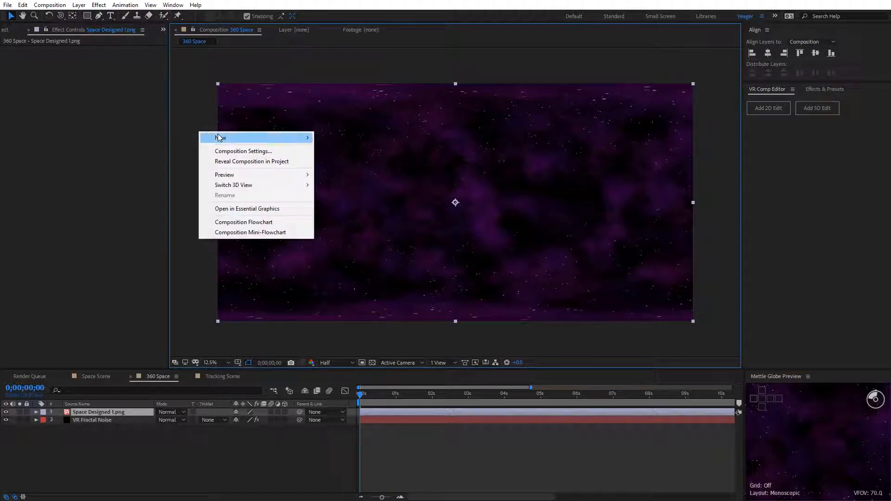
mouse_move(223, 138)
click(337, 163)
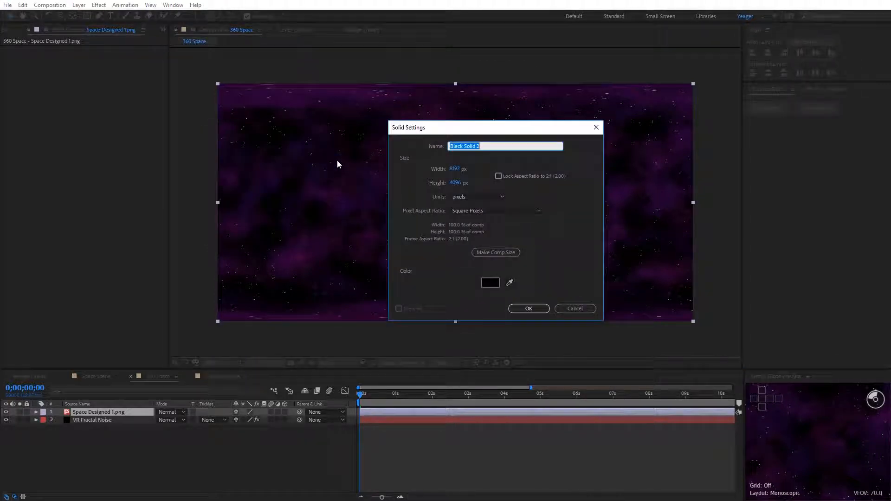
text(Flux)
click(497, 252)
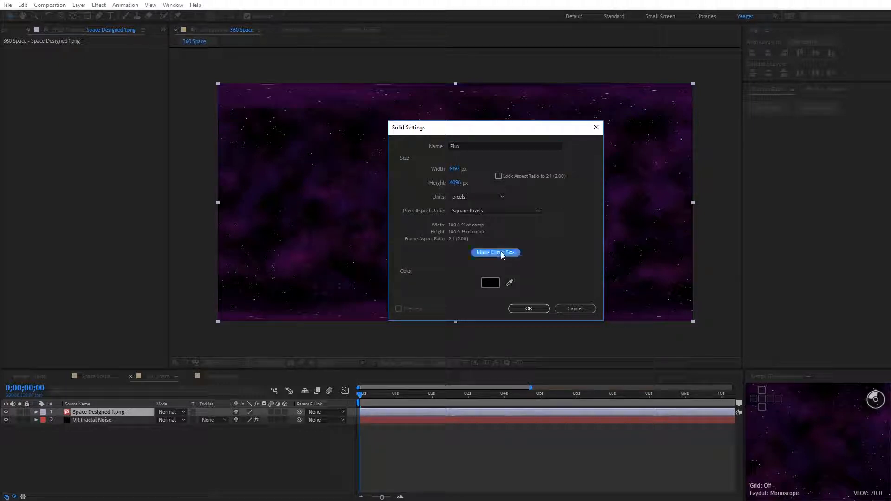
click(537, 310)
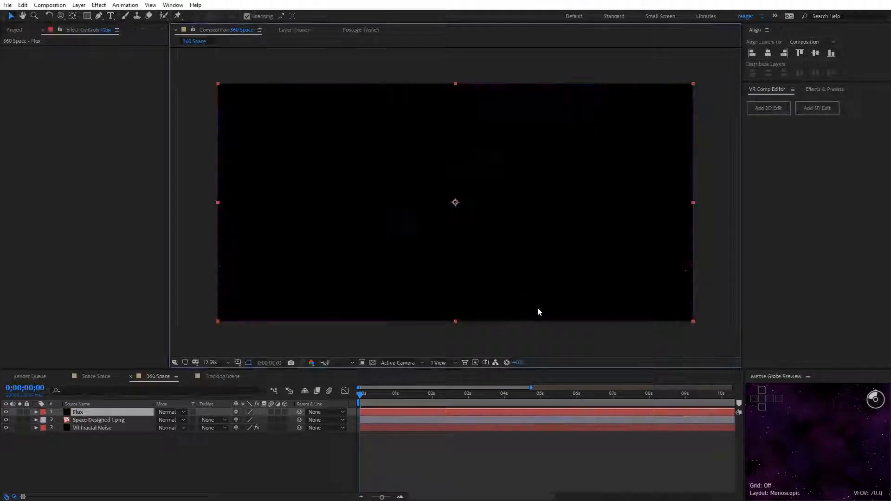
Step: Apply Mettle Flux to the Flux solid with the Monoscopic frame layout and the Solar Wind preset
click(103, 7)
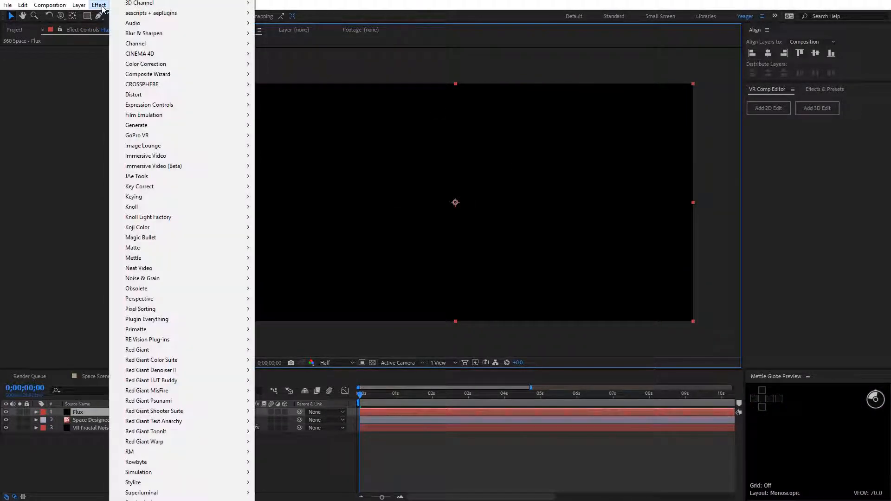
mouse_move(152, 261)
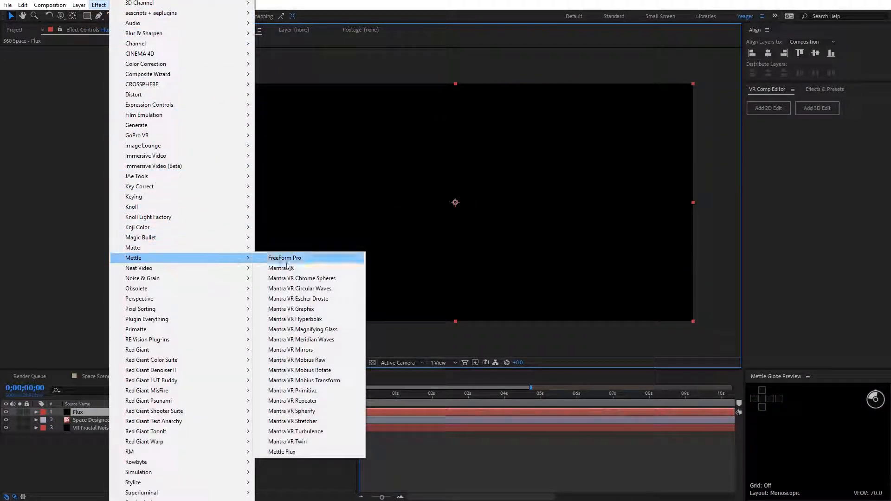
click(278, 452)
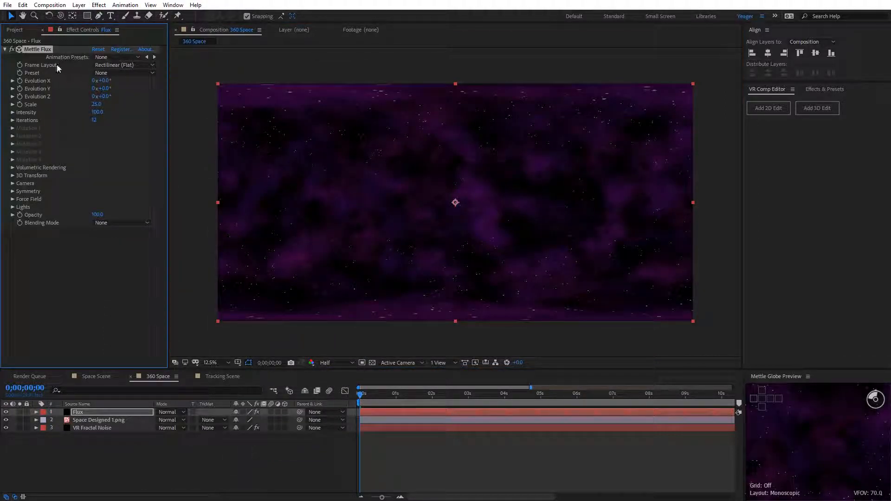
click(107, 65)
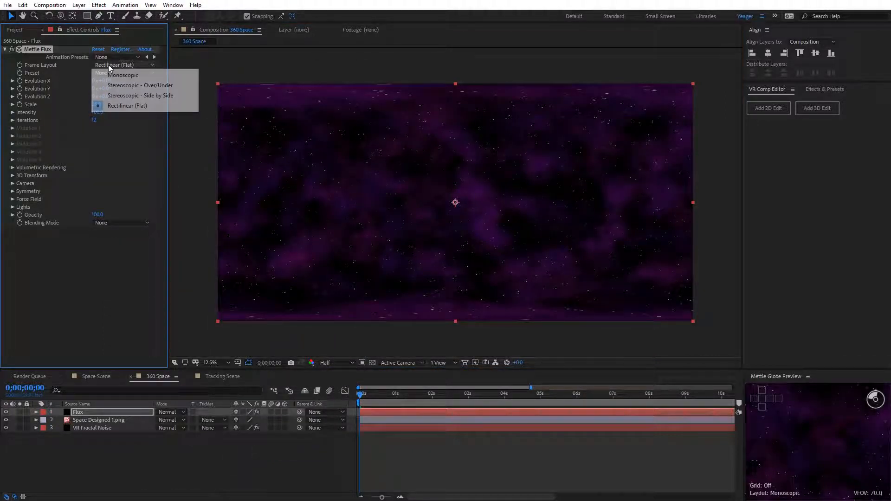
click(125, 75)
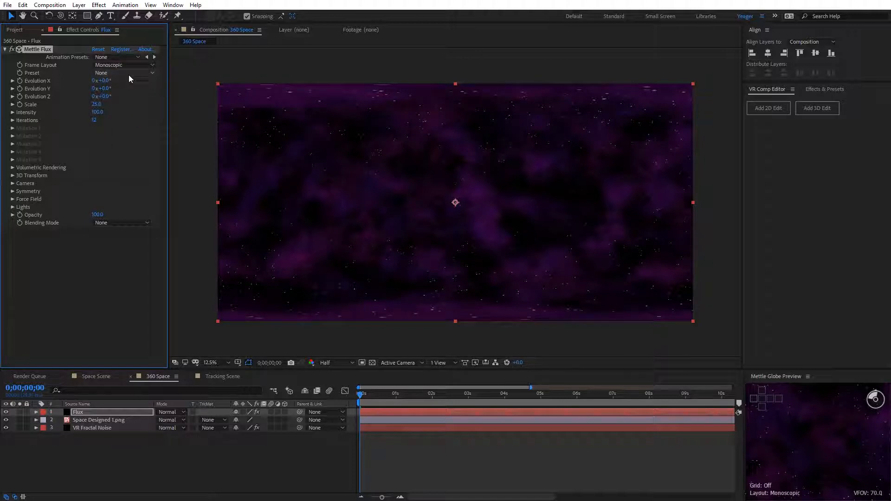
click(128, 72)
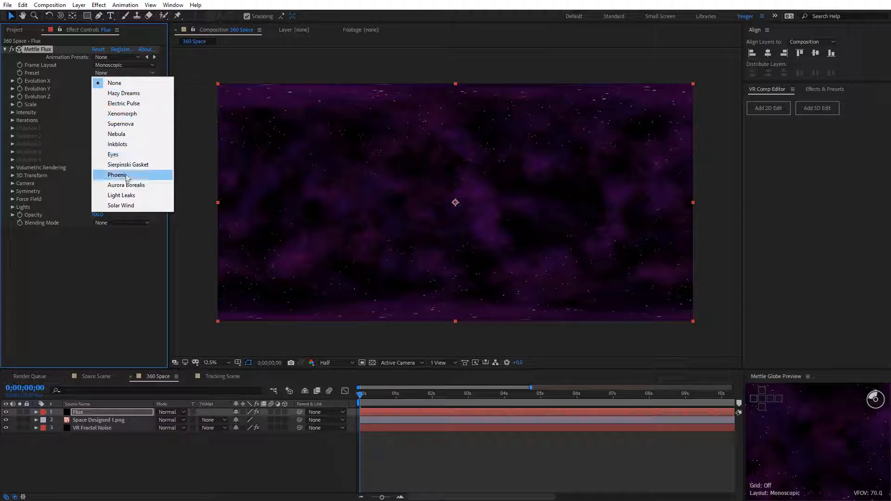
click(124, 205)
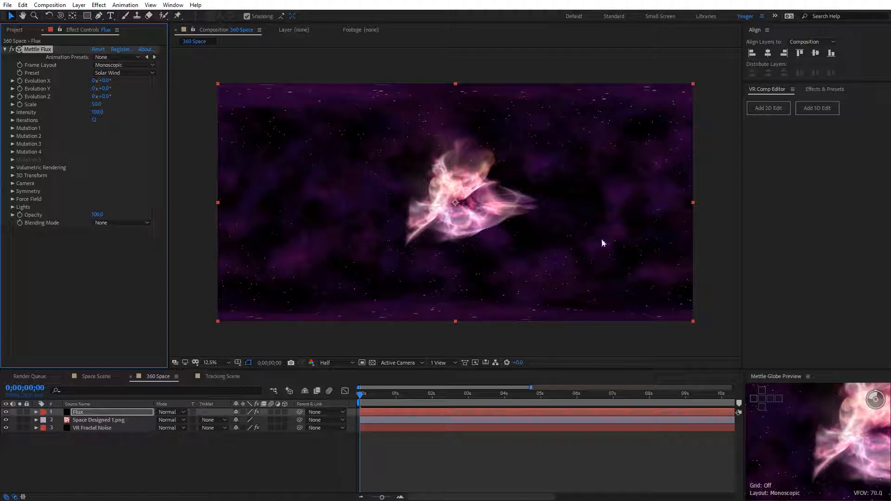
Step: Look around the Solar Wind volume from inside the sphere in a maximized Mettle Globe Preview
click(787, 411)
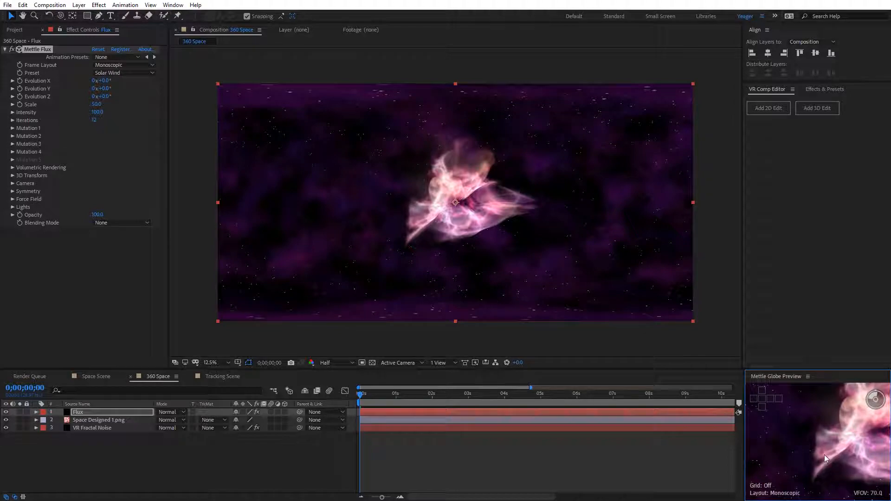
key(grave)
drag(315, 205, 120, 263)
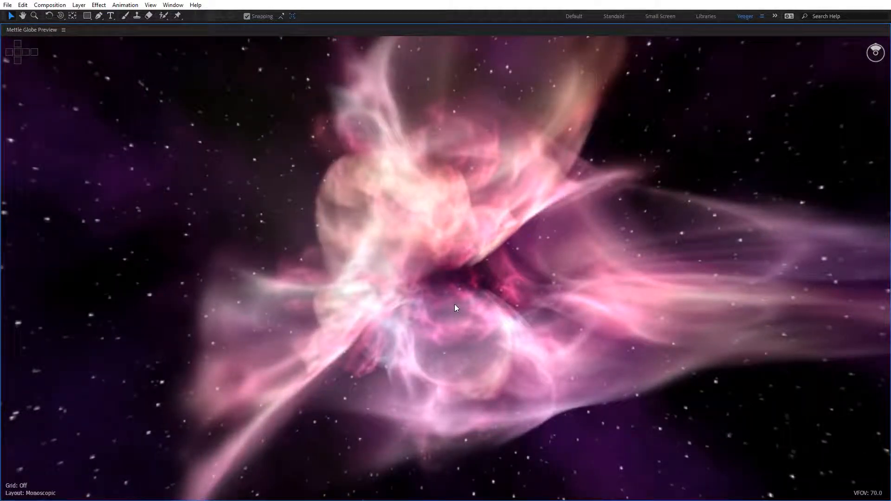
drag(662, 261, 875, 336)
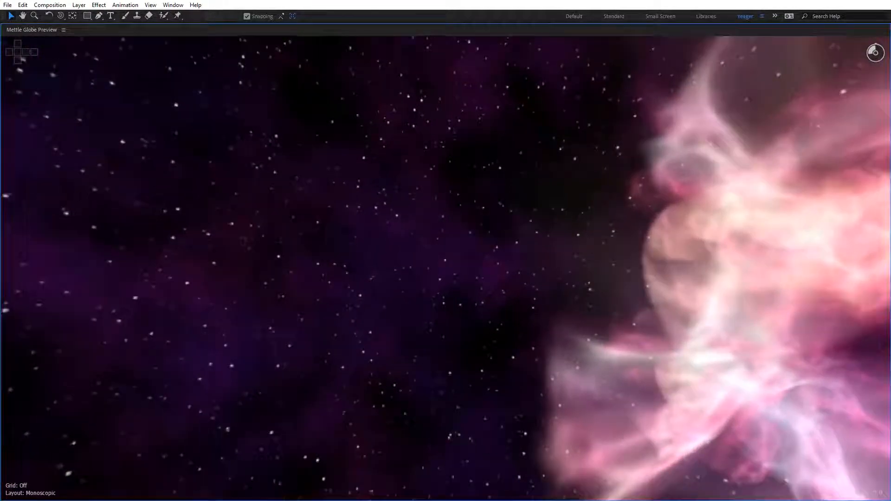
drag(691, 331, 631, 316)
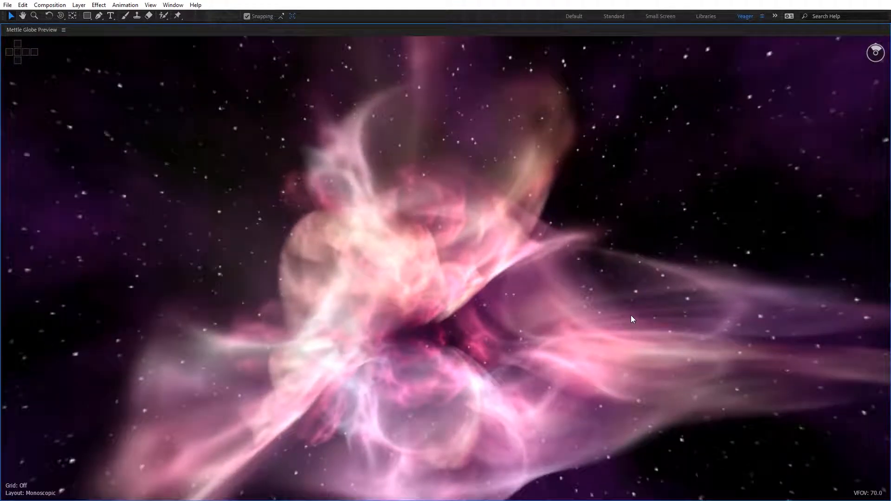
key(grave)
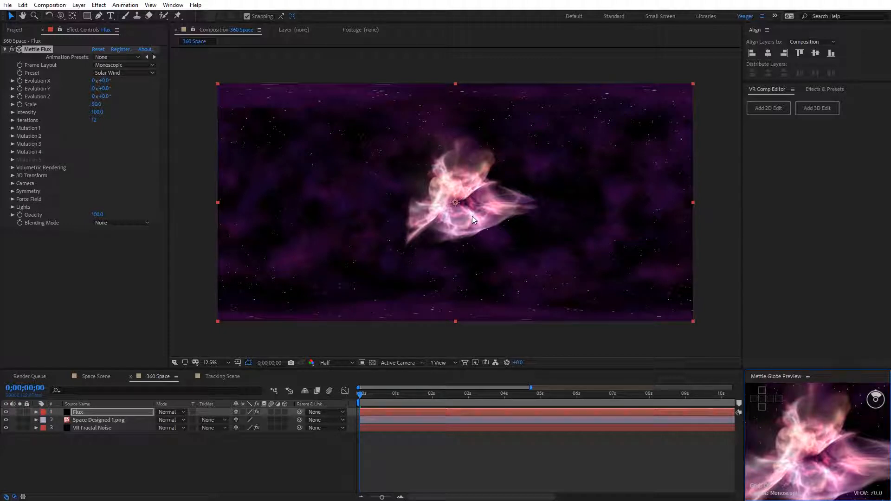
Step: Move the Flux volume to about X -8.9 m and Y -10.7 m, and rotate it on all three axes
click(12, 175)
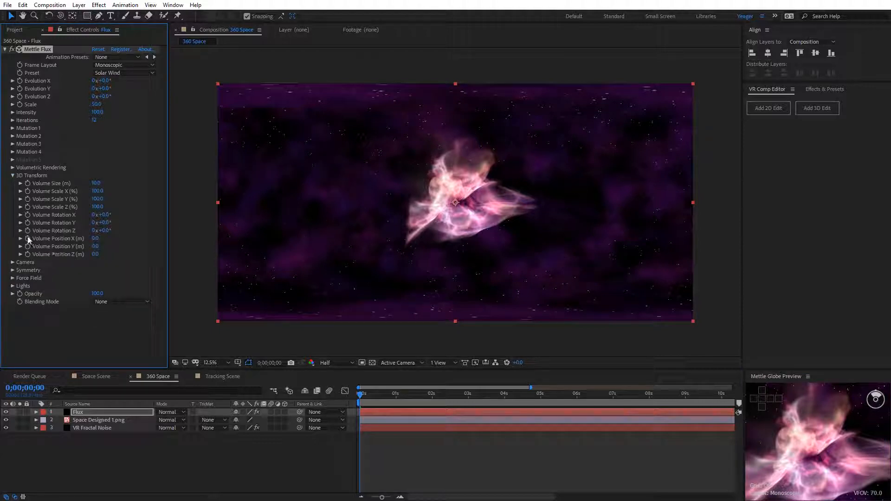
drag(95, 242, 47, 251)
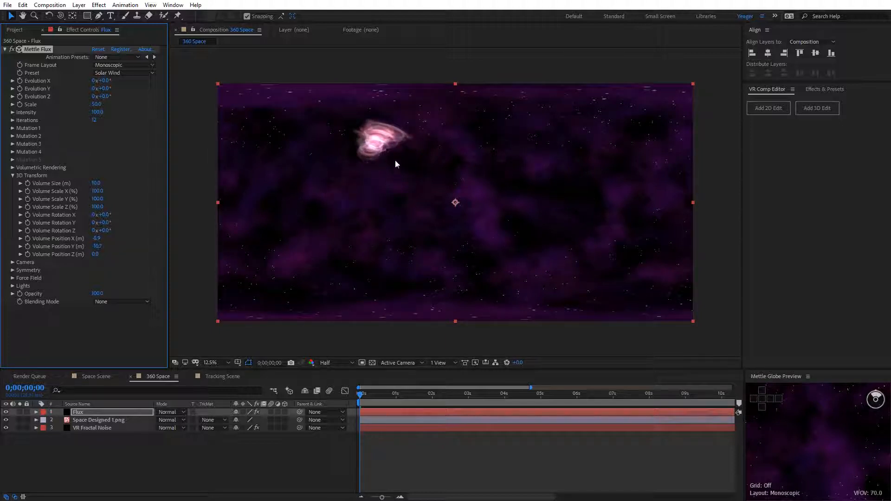
key(period)
key(comma)
drag(108, 226, 140, 200)
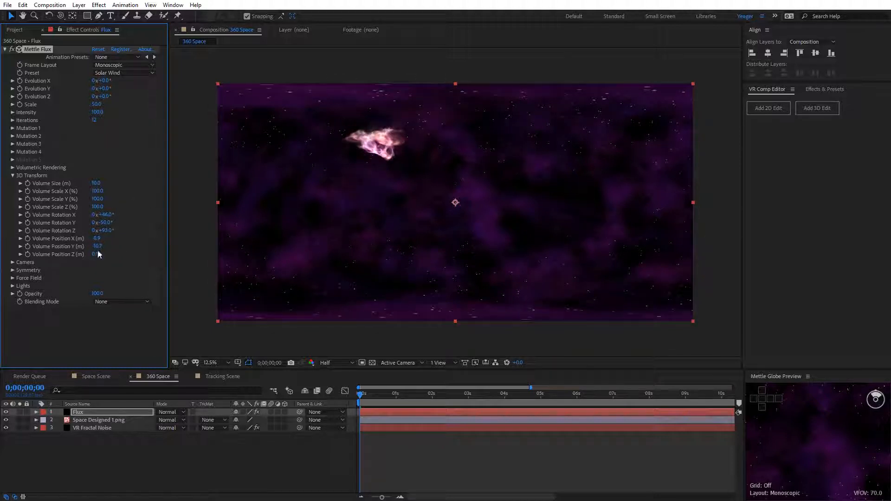
Step: Set the volume's Y position to about -13.8 m, enlarge its Volume Size, and check it in the maximized Mettle Globe Preview
drag(92, 248, 89, 252)
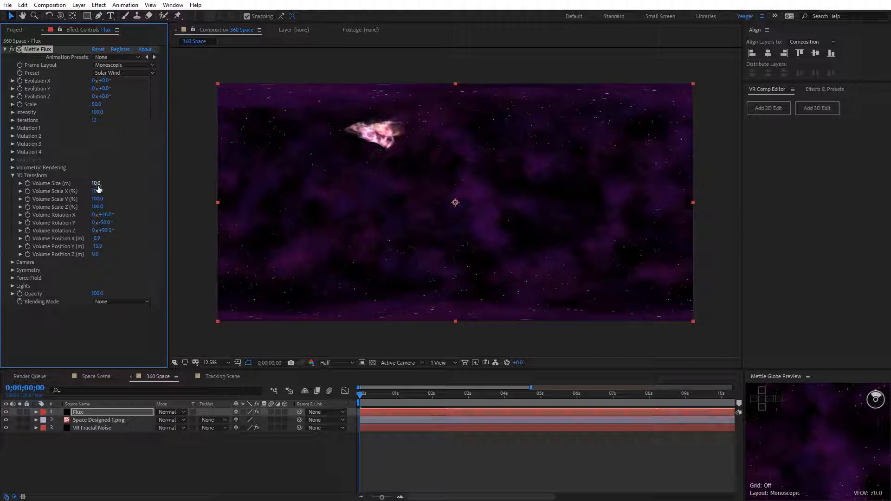
drag(97, 185, 105, 184)
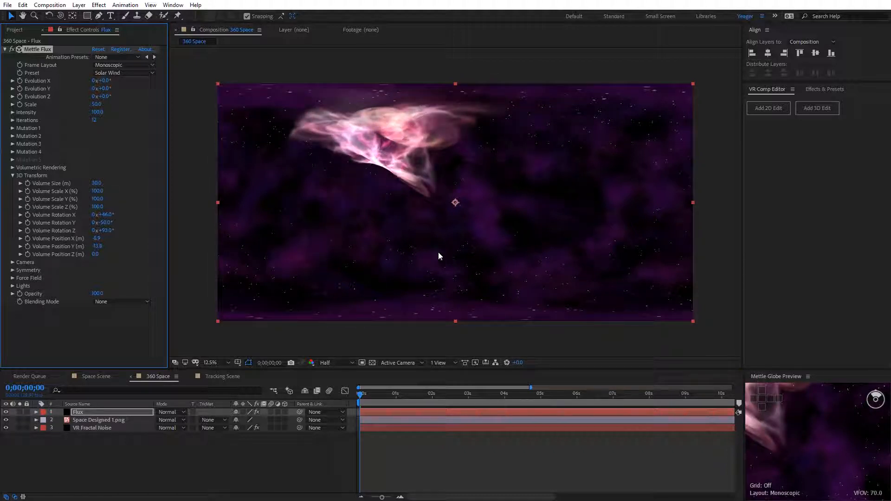
drag(843, 436, 831, 424)
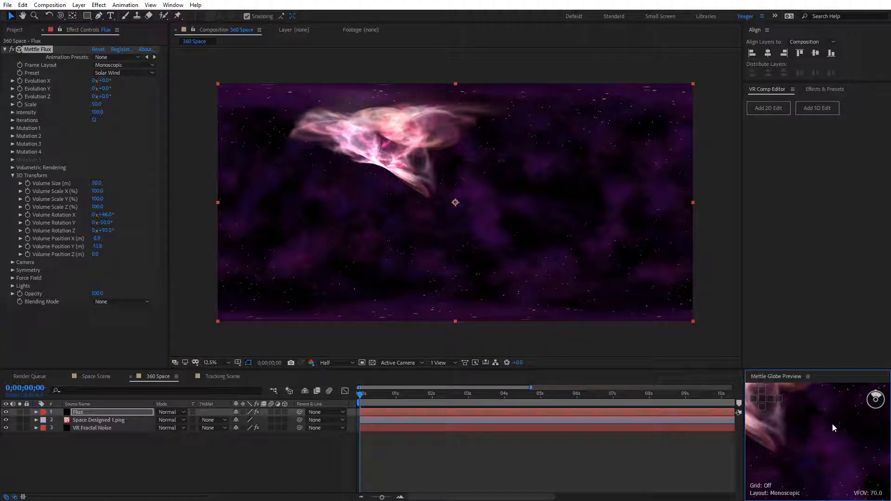
key(grave)
drag(575, 303, 508, 273)
key(grave)
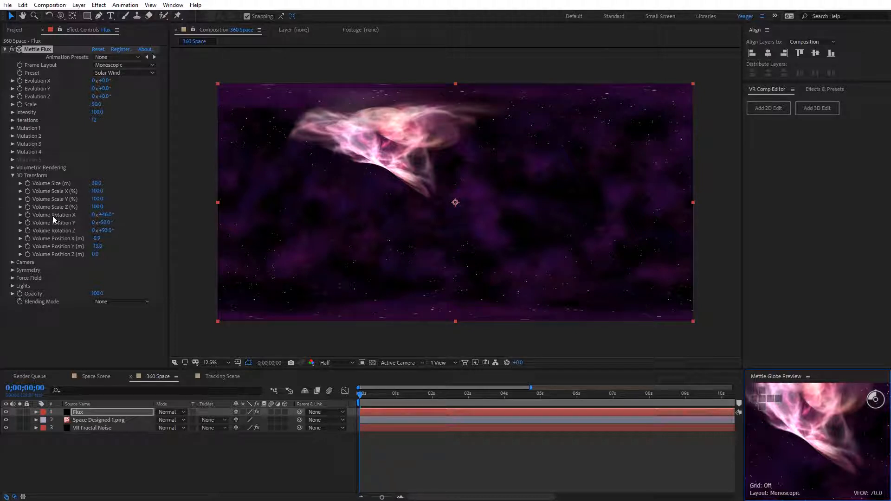
Step: Reset the Mettle Flux effect and reapply the Monoscopic frame layout with the Solar Wind preset
click(98, 49)
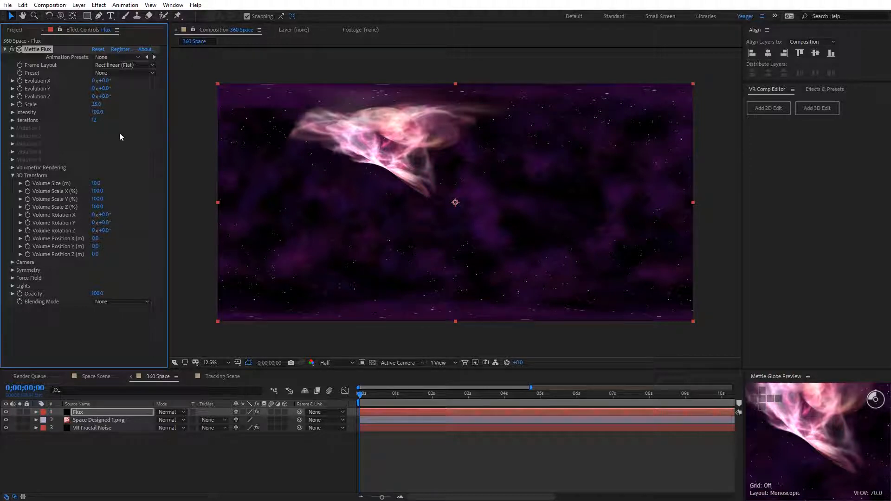
click(103, 66)
click(134, 74)
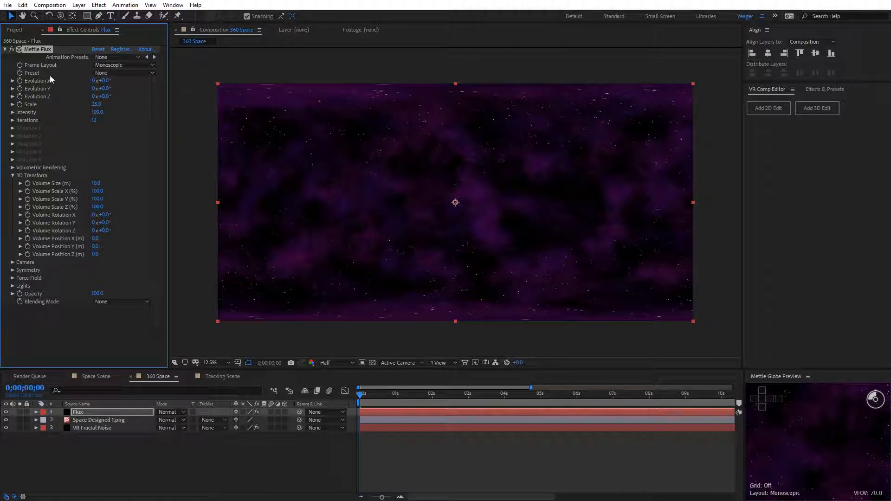
click(102, 74)
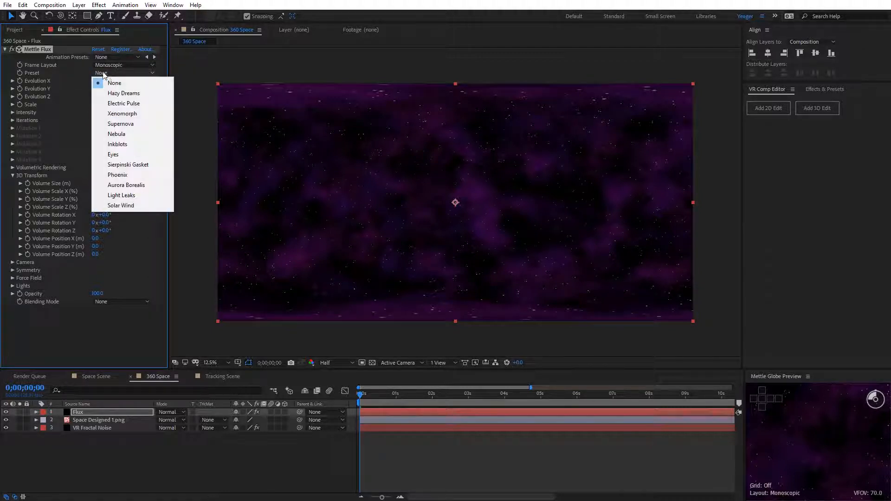
click(125, 207)
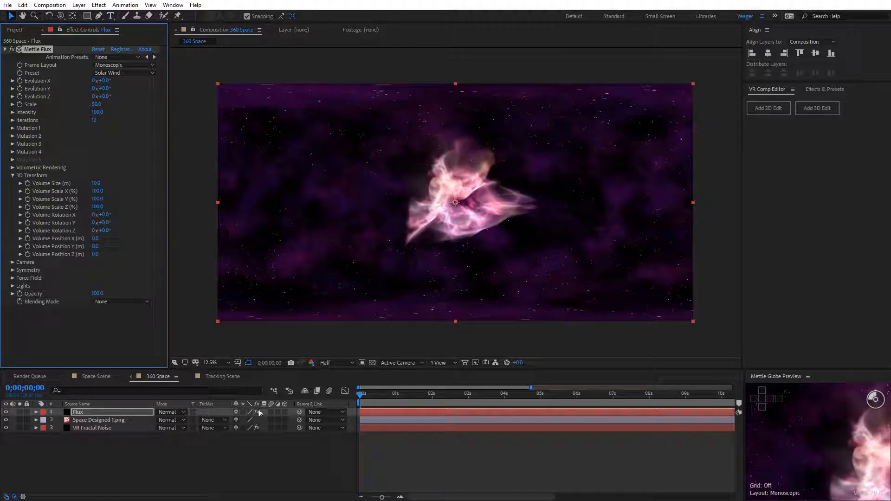
Step: Hide the Space Designed 1.png layer and show the effect settings of the VR Fractal Noise layer
click(89, 420)
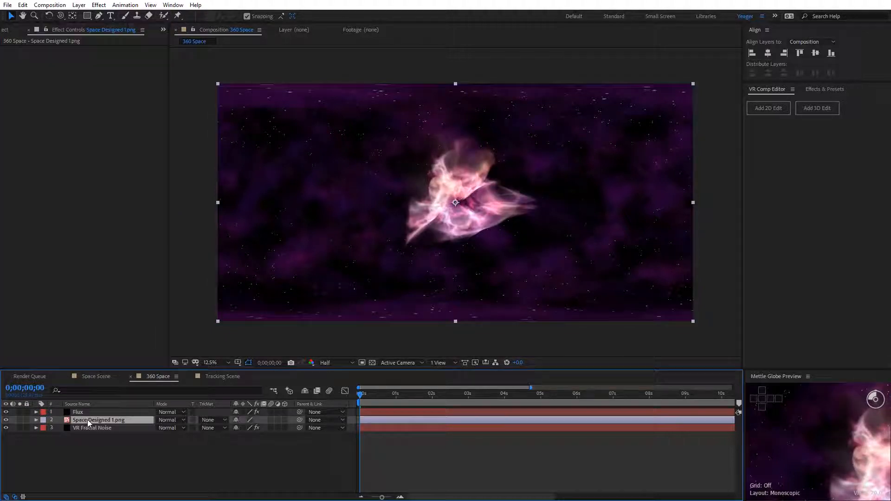
click(6, 420)
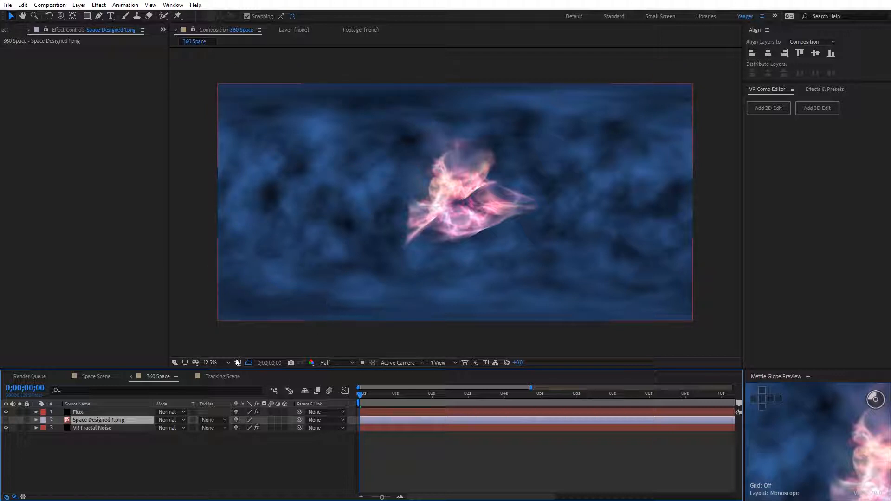
click(100, 428)
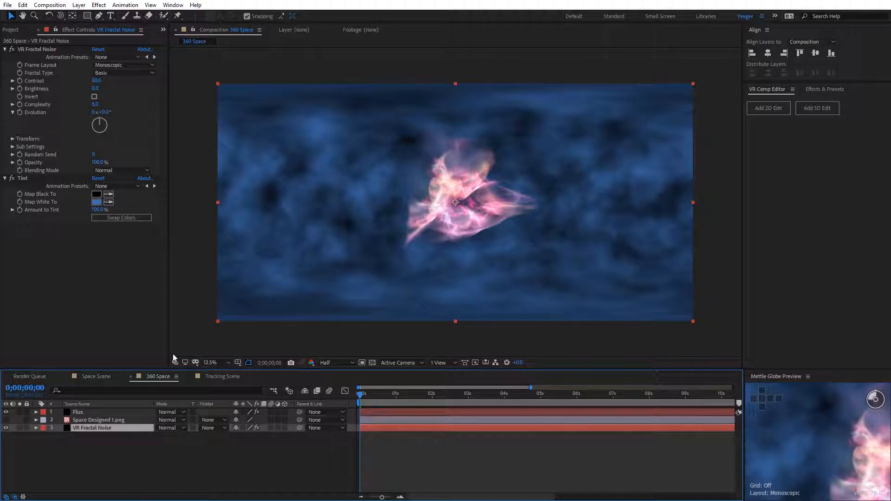
Step: Examine the Solar Wind volume over the fractal noise in a maximized Mettle Globe Preview, from inside and outside the sphere
click(824, 420)
key(grave)
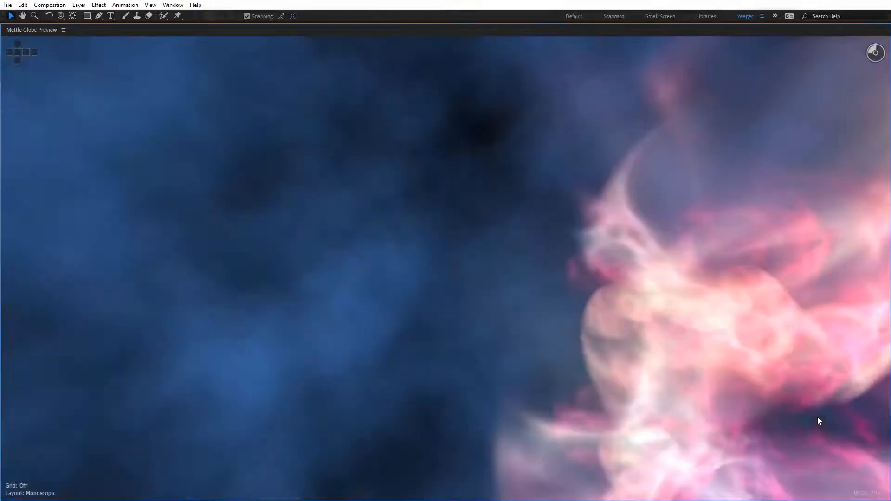
scroll(472, 255, down, 5)
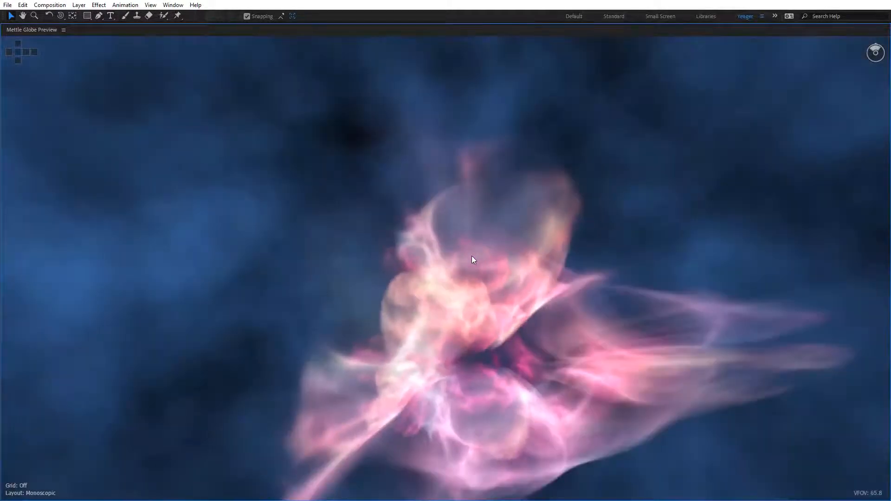
scroll(439, 226, down, 3)
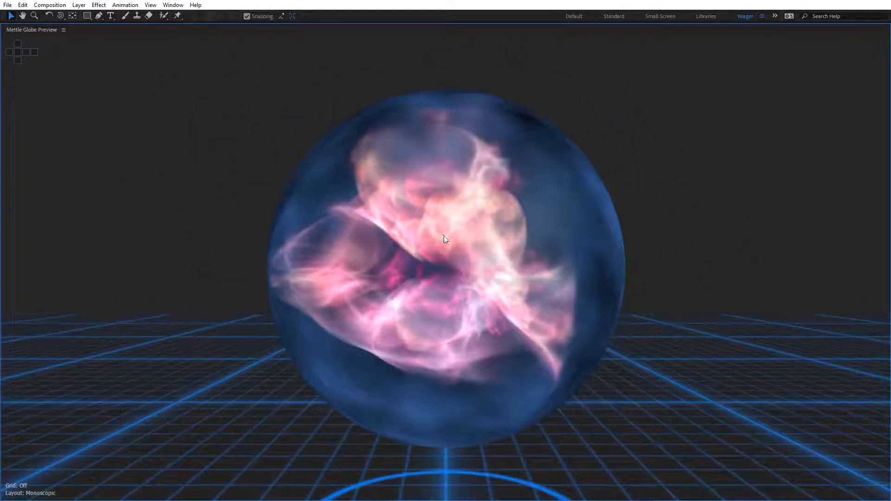
drag(521, 228, 252, 260)
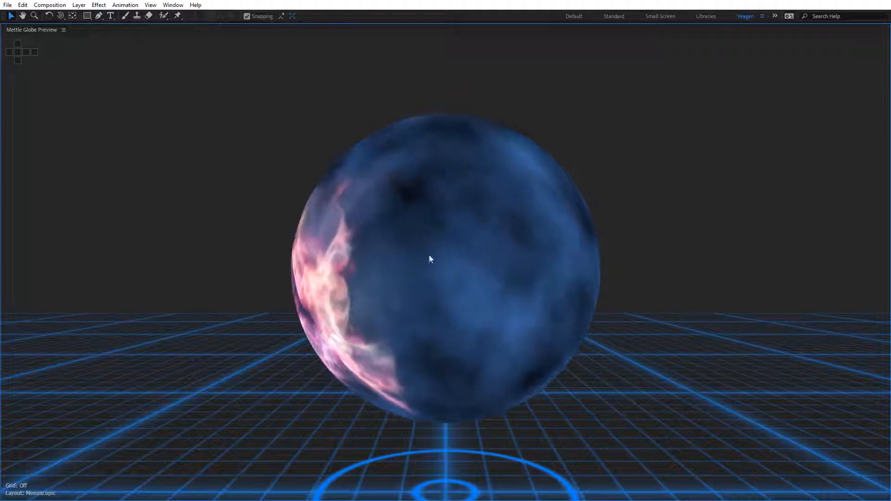
Step: Examine the Solar Wind volume from several angles on the globe, then restore the workspace and magnify the composition
drag(381, 291, 539, 218)
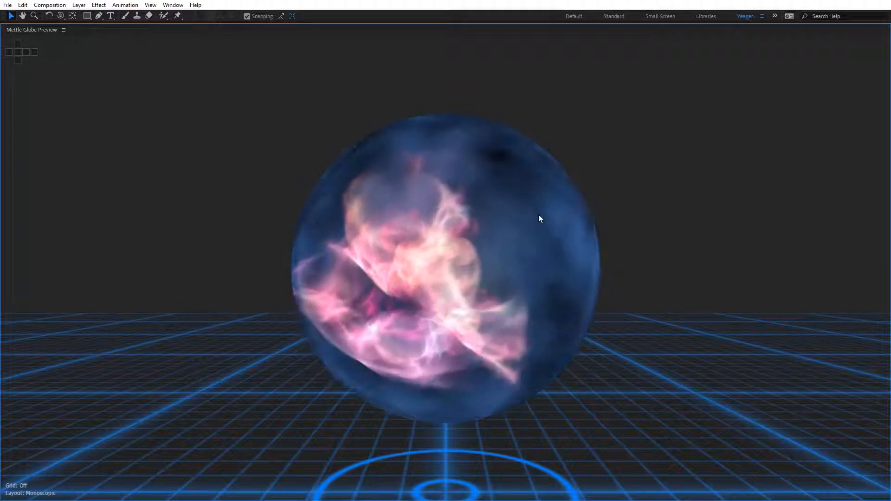
drag(372, 236, 407, 190)
drag(391, 275, 492, 330)
key(grave)
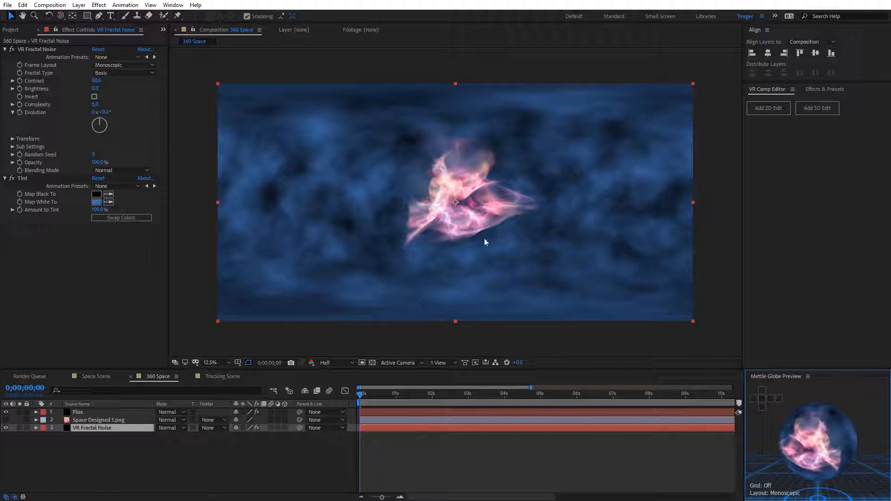
key(period)
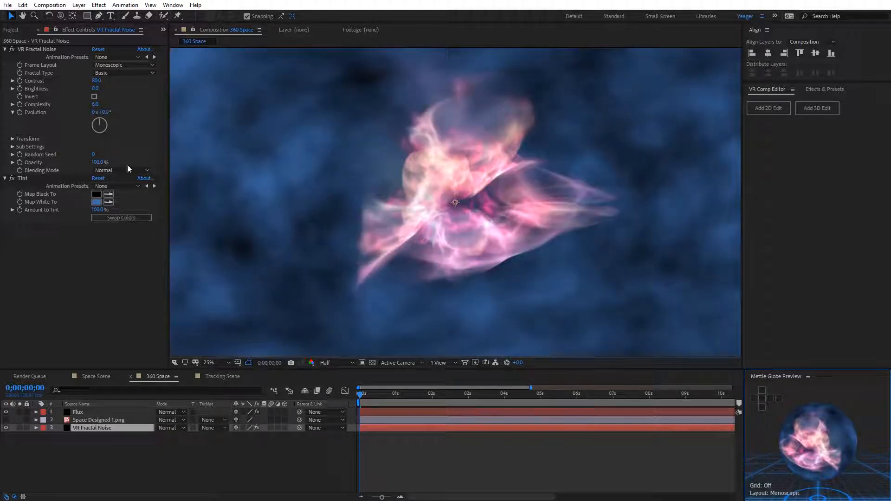
Step: Set the Flux layer's Camera Position Z to 0 m in the Mettle Flux effect
click(78, 412)
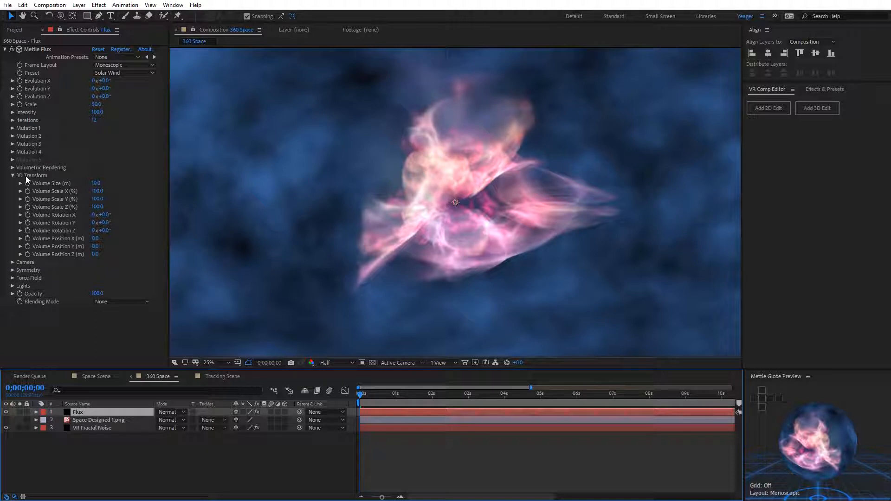
click(12, 176)
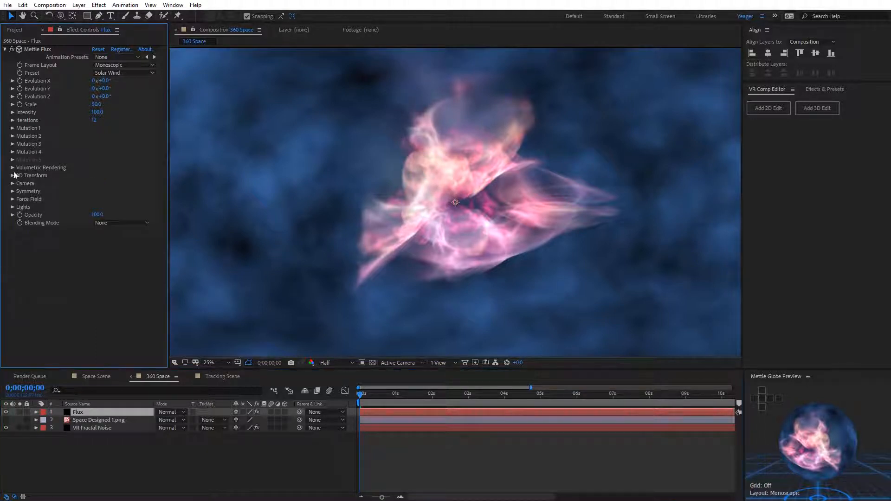
click(13, 184)
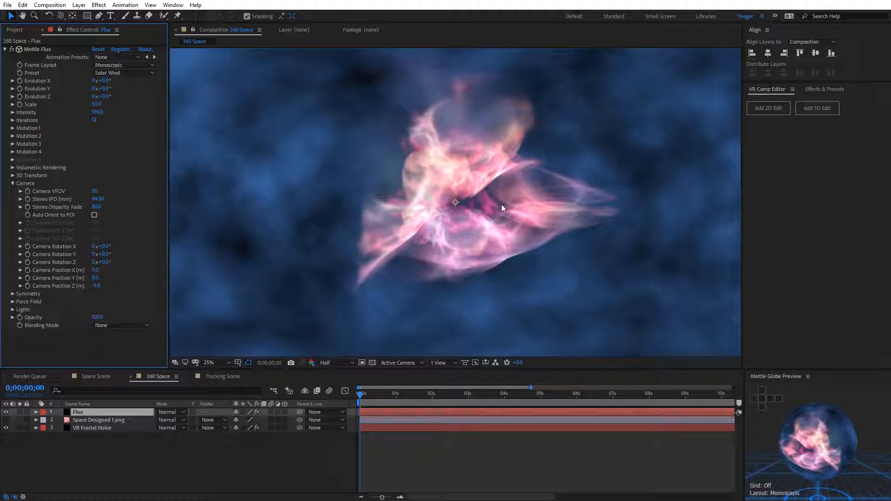
key(comma)
click(97, 288)
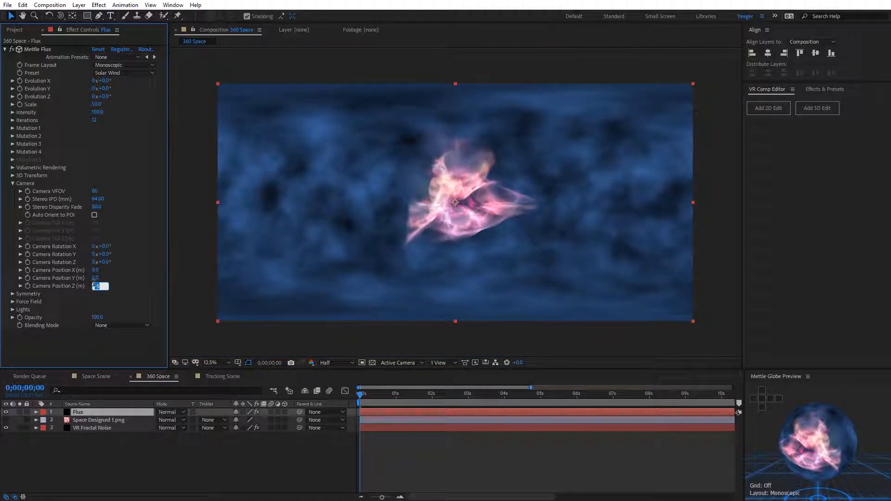
text(4)
key(Return)
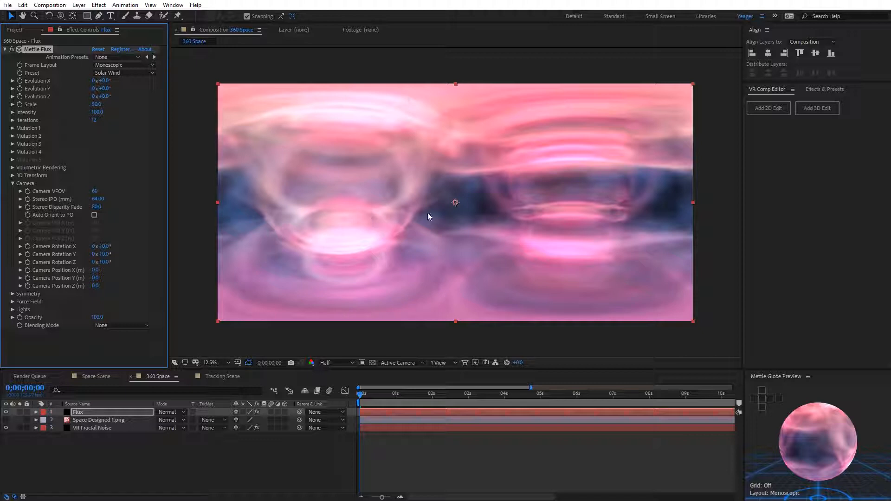
Step: Set Flux Evolution X, Y and Z to 8°, 19° and 29°, and Volume Rotation X and Y to 11° and 28°
drag(107, 88, 123, 97)
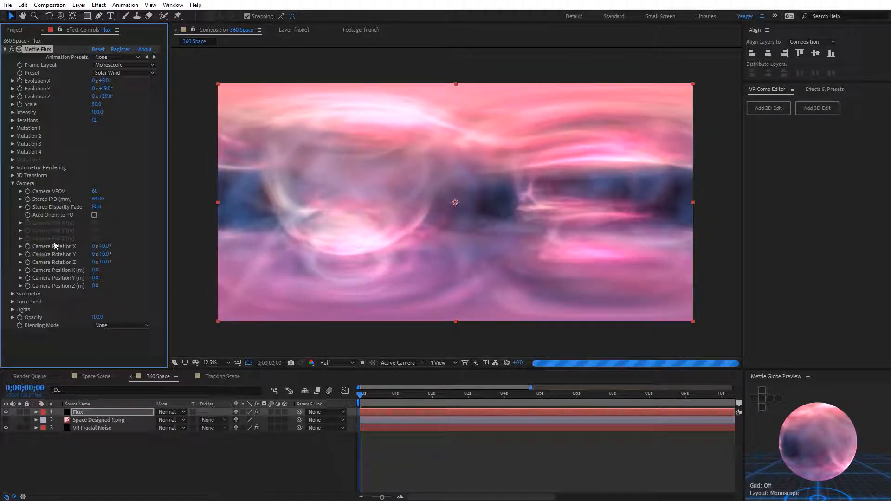
click(13, 175)
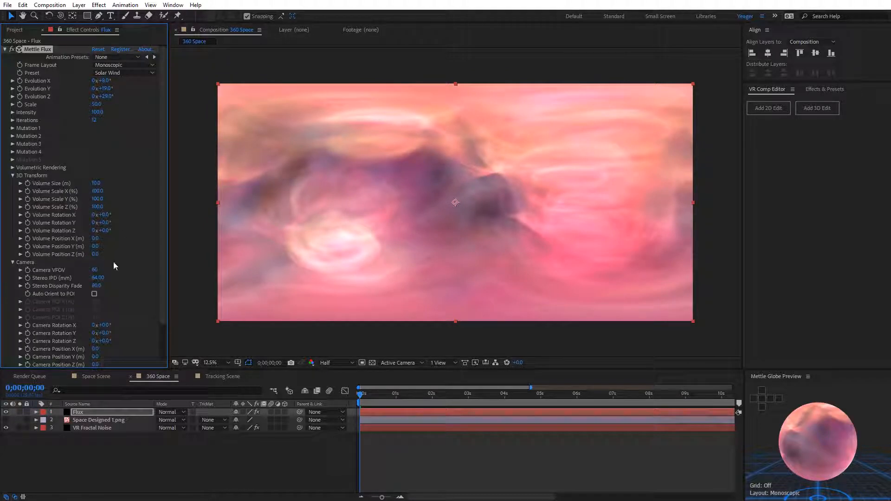
mouse_move(107, 223)
mouse_down()
mouse_move(118, 222)
mouse_move(113, 217)
mouse_up()
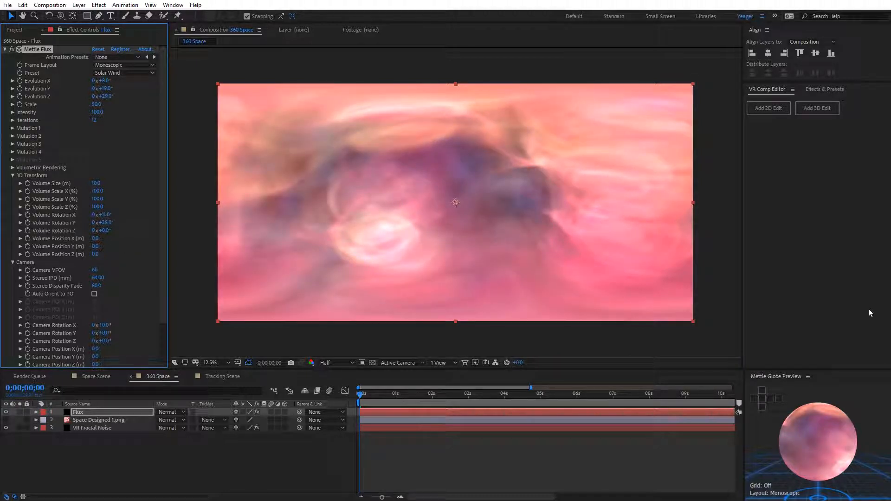
Step: Inspect the surrounding Flux volume in the maximized Mettle Globe Preview and switch the composition to Full resolution
click(785, 393)
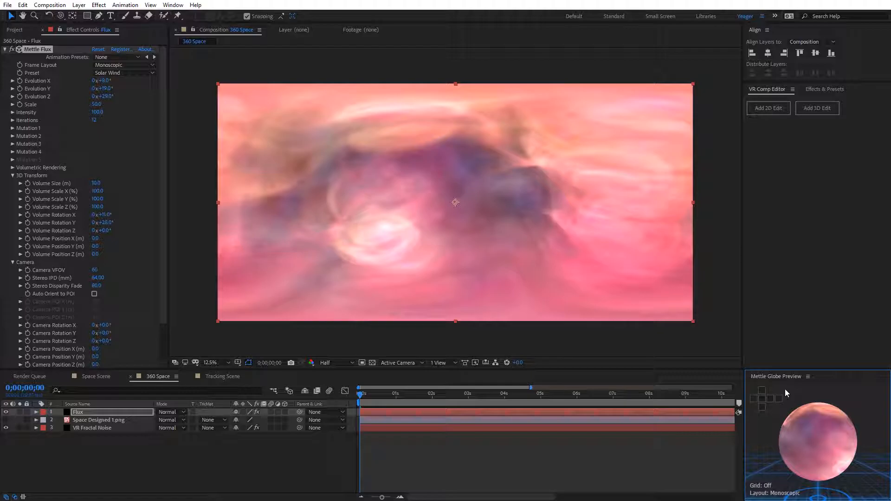
key(grave)
drag(543, 205, 747, 288)
drag(432, 335, 434, 252)
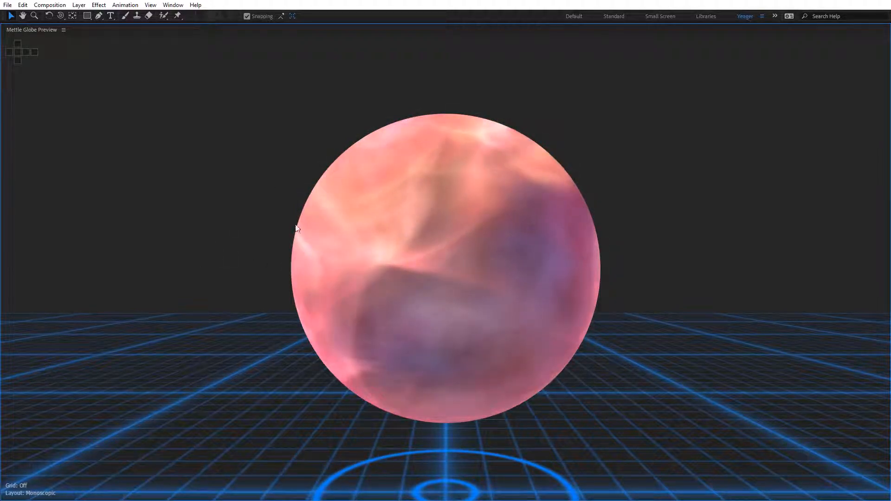
drag(567, 330, 282, 296)
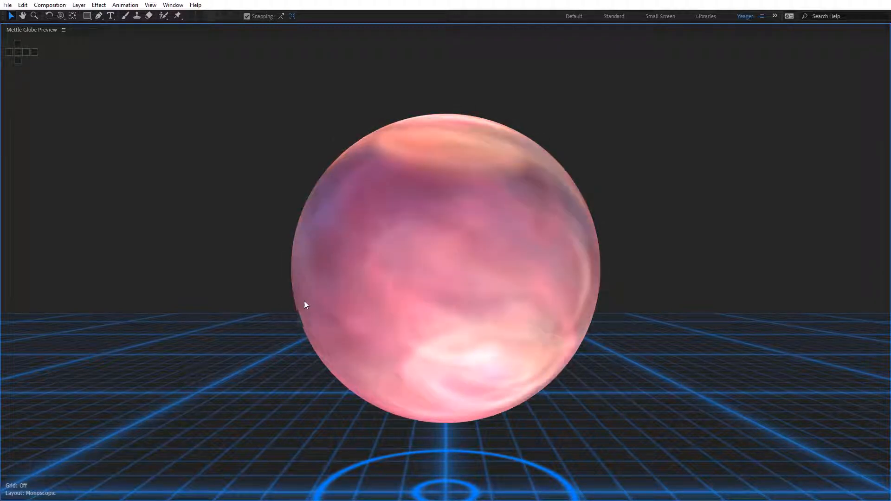
key(grave)
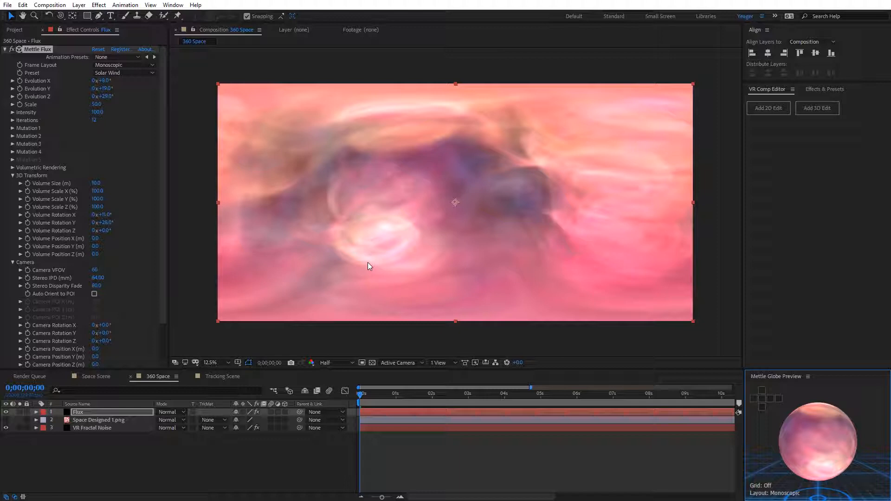
click(333, 363)
click(339, 385)
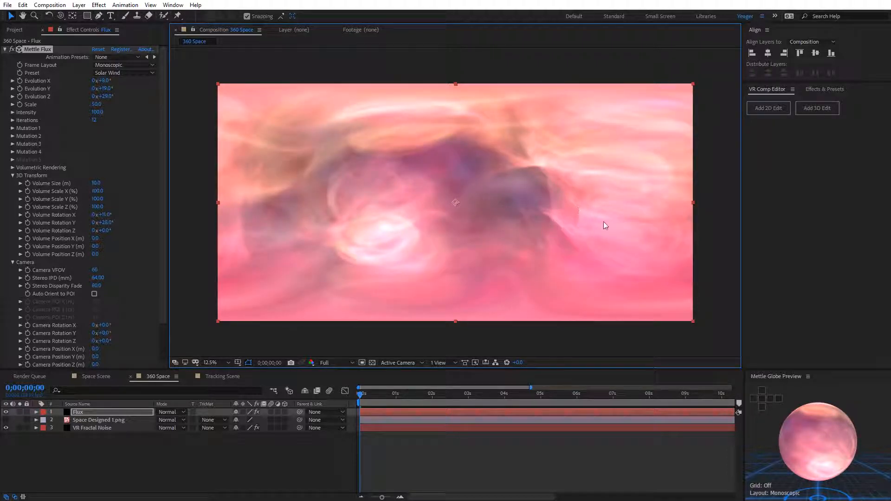
Step: Apply Hue/Saturation to the Flux layer and set its Master Hue to 242°
click(4, 49)
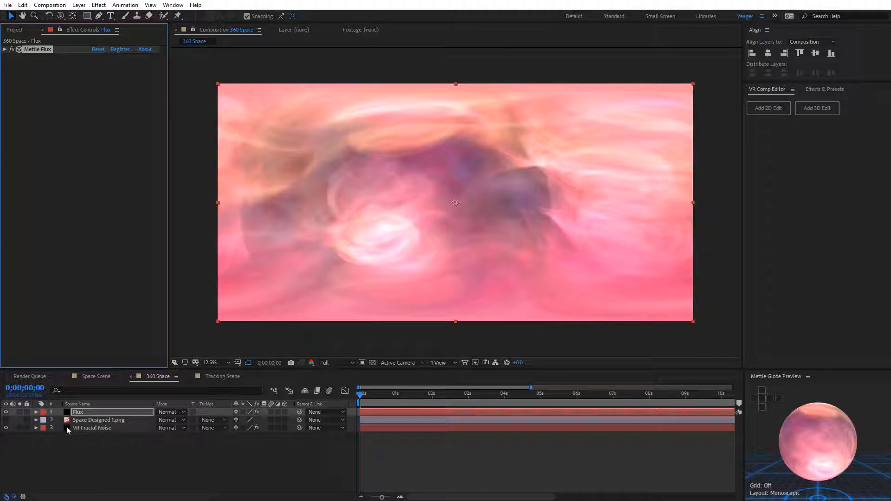
click(72, 414)
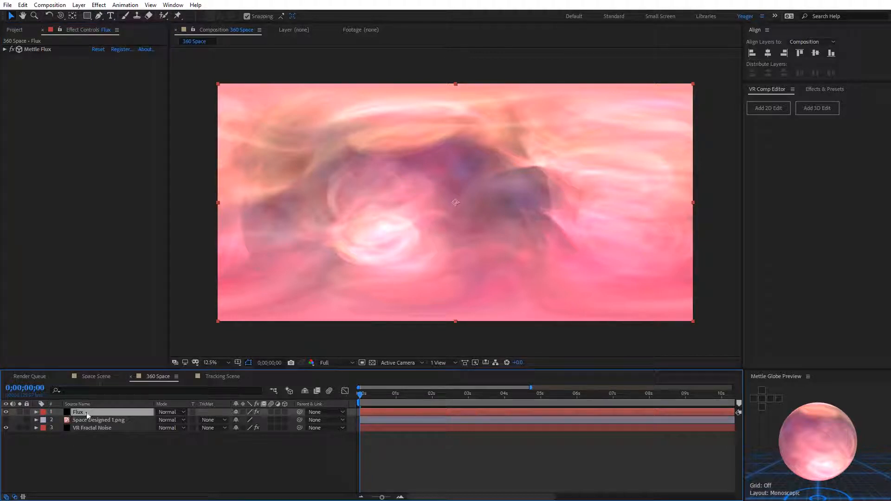
click(99, 5)
mouse_move(154, 64)
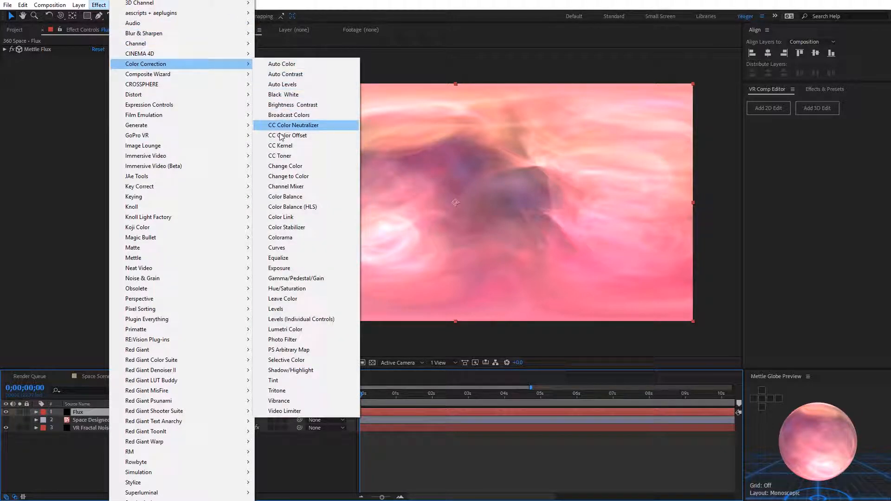
click(287, 289)
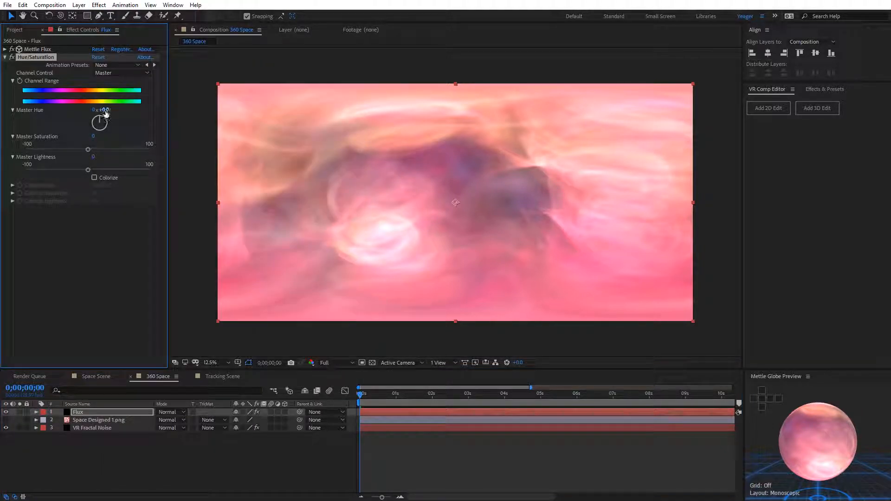
drag(95, 109, 216, 110)
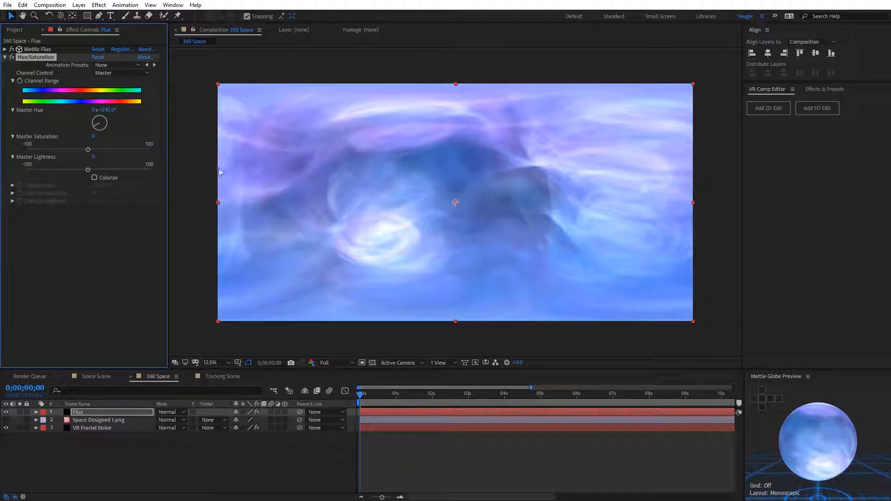
Step: Examine the recoloured volume in the maximized Mettle Globe Preview from outside and inside the sphere
click(840, 435)
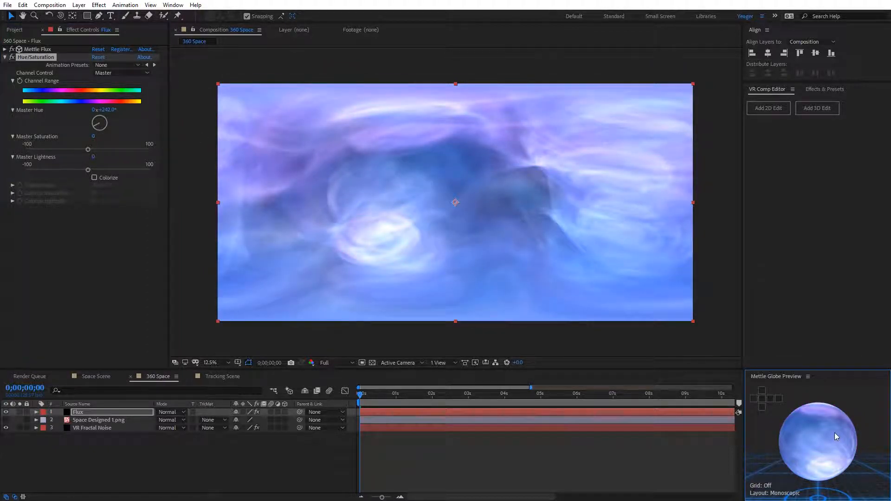
key(grave)
drag(578, 295, 825, 343)
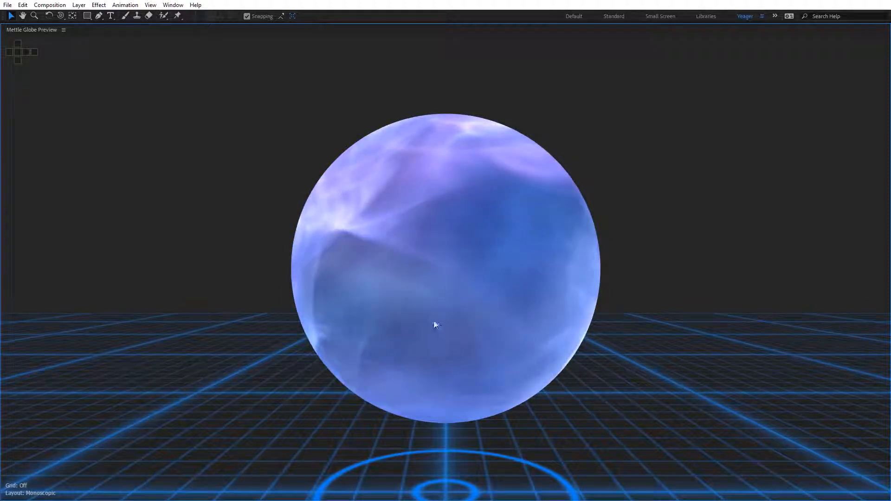
drag(436, 325, 274, 220)
key(grave)
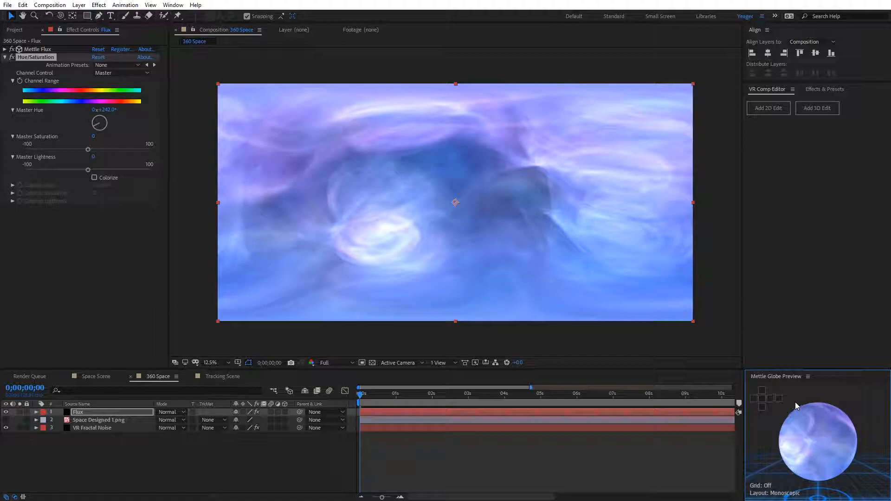
key(grave)
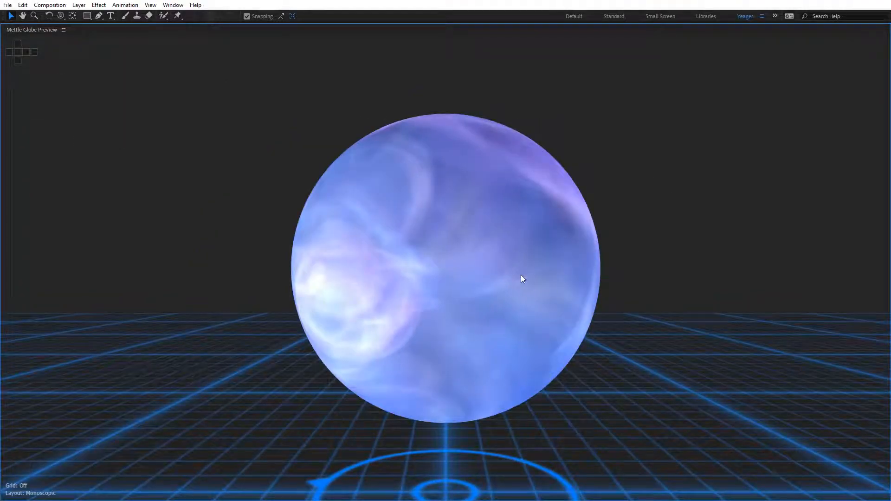
scroll(521, 274, up, 5)
drag(521, 274, 790, 231)
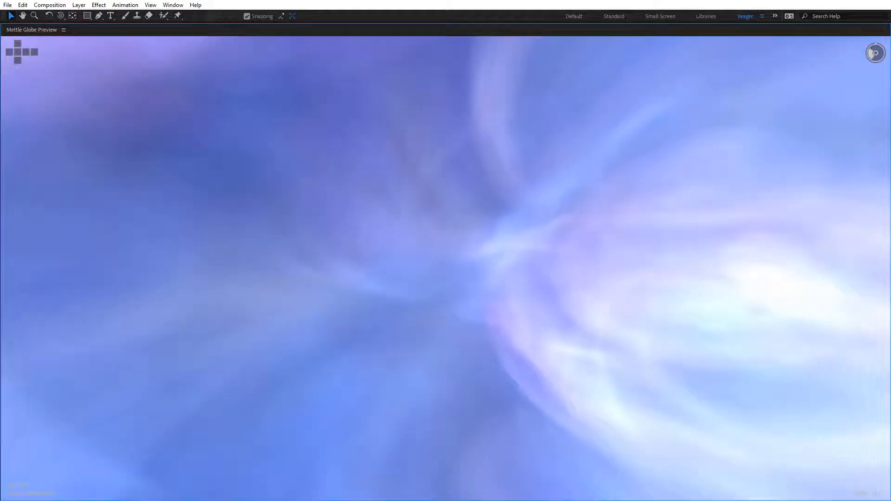
drag(435, 208, 806, 211)
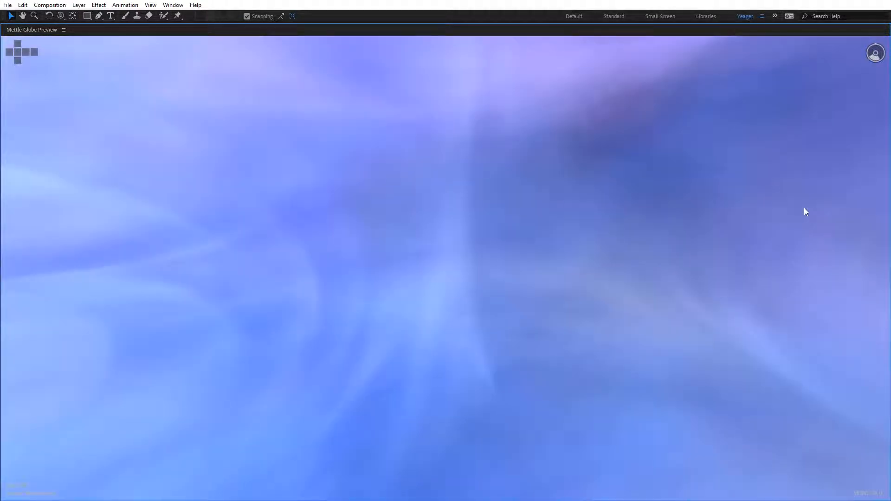
key(grave)
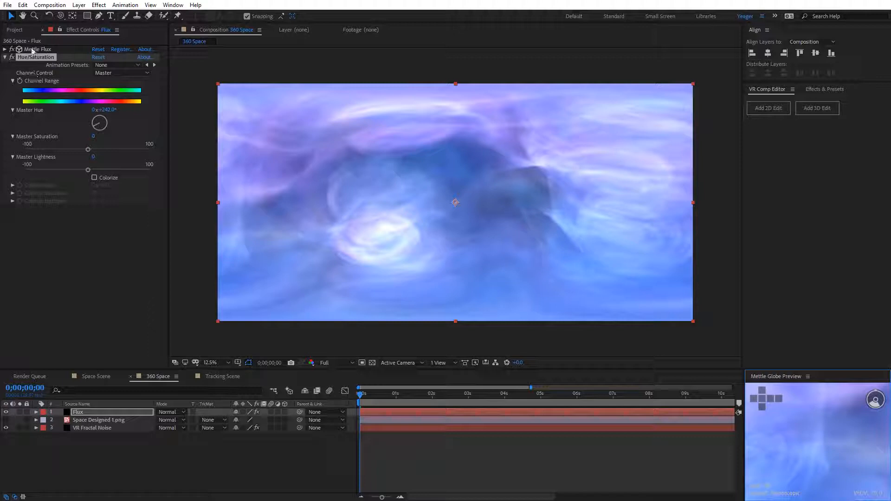
Step: Set the Mettle Flux Camera Position Z to -5 m
click(5, 49)
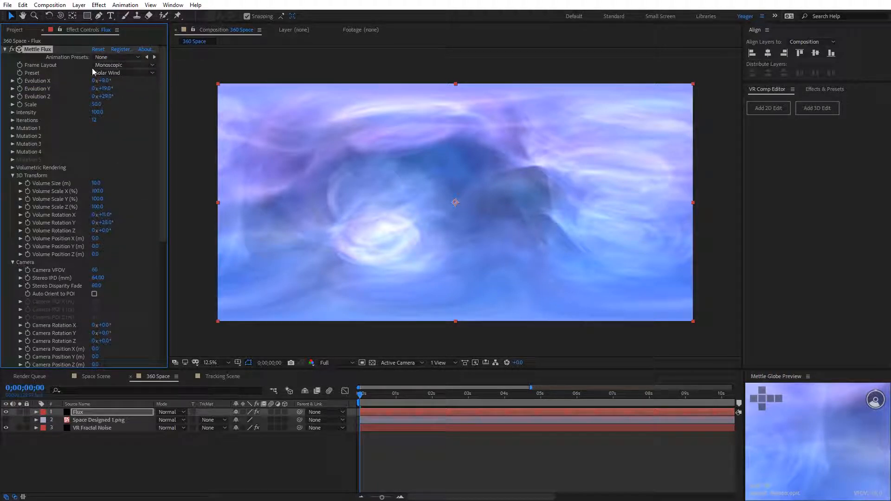
scroll(124, 303, down, 3)
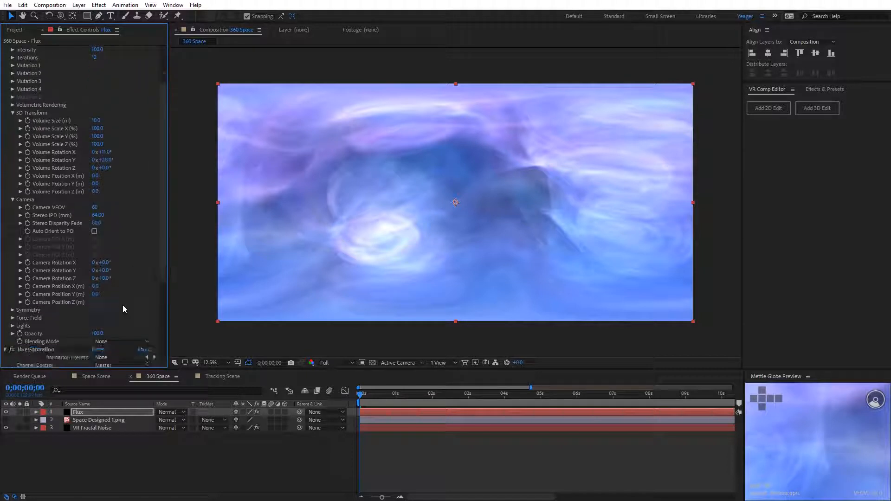
click(95, 302)
text(-5)
key(Return)
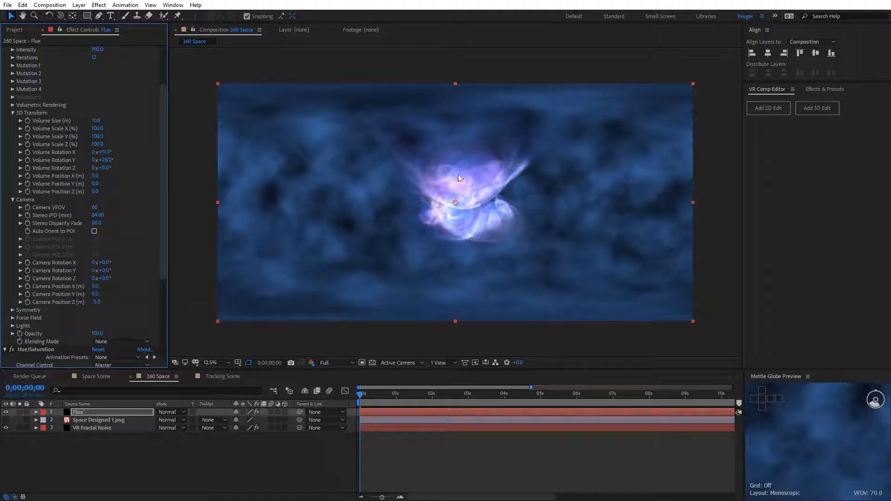
Step: Switch the composition to Half resolution and move the Flux camera closer to the volume along Z
click(327, 363)
click(338, 396)
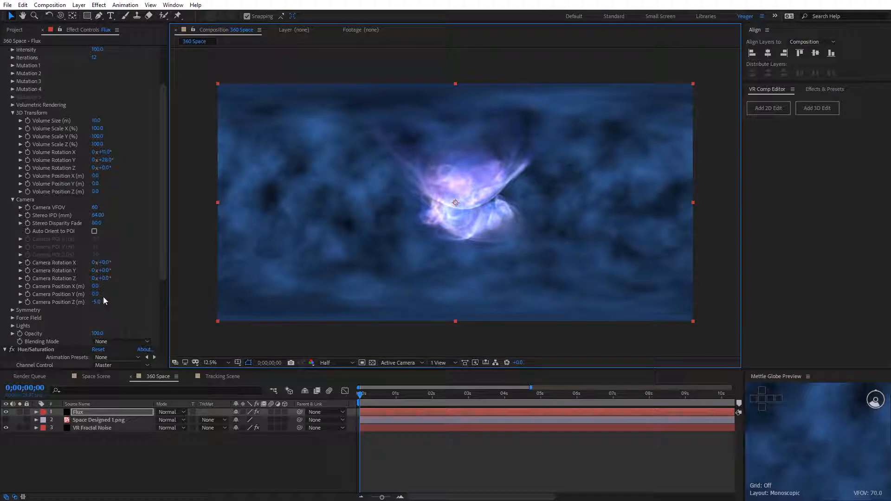
drag(96, 302, 102, 303)
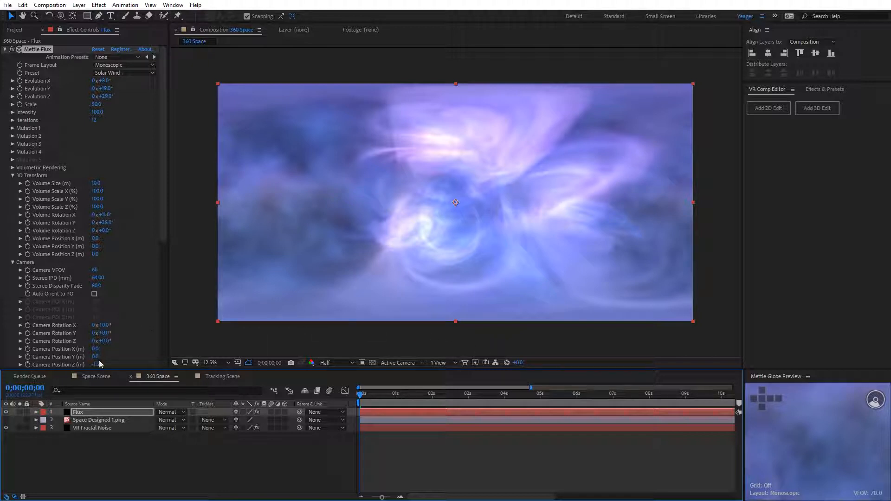
Step: Switch to the Space Scene composition and show the effect settings of its E3D layer
click(95, 376)
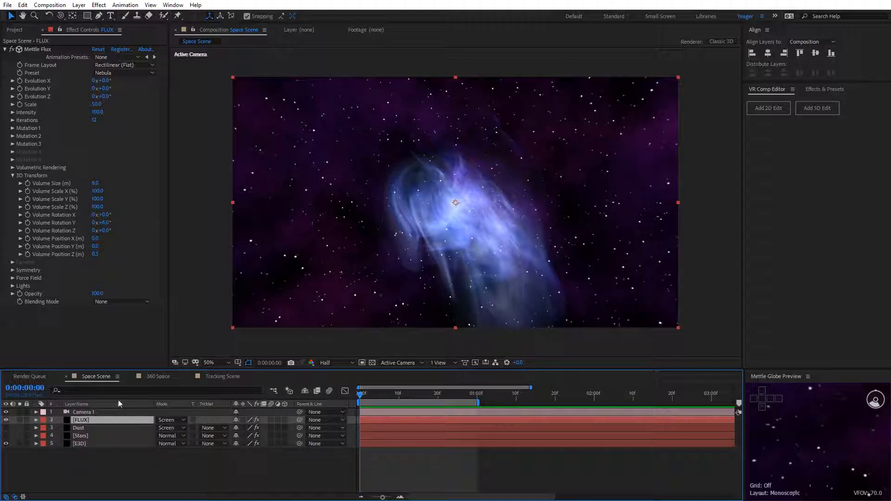
click(79, 445)
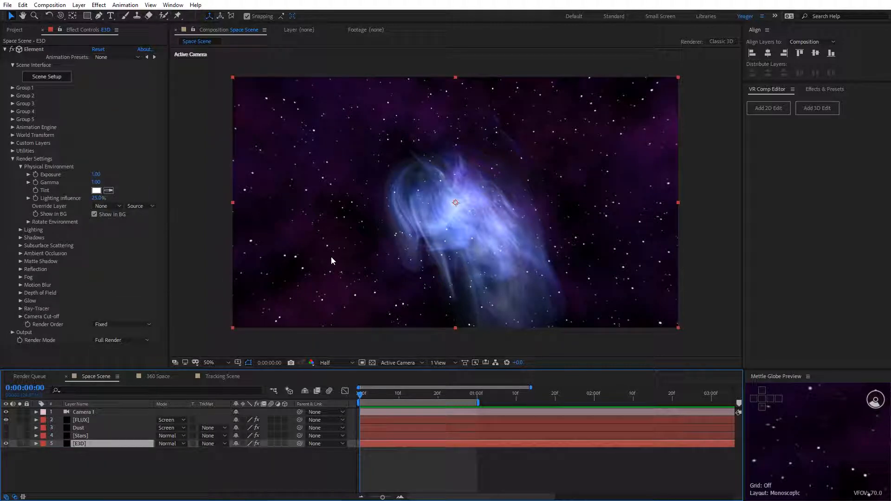
Step: Hide and reshow the E3D background layer, and orbit the Space Scene camera around the nebula
click(6, 444)
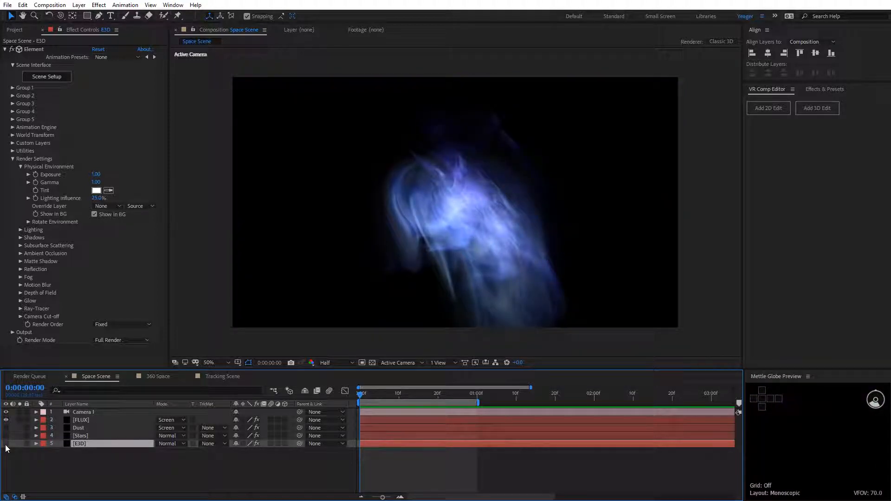
click(6, 444)
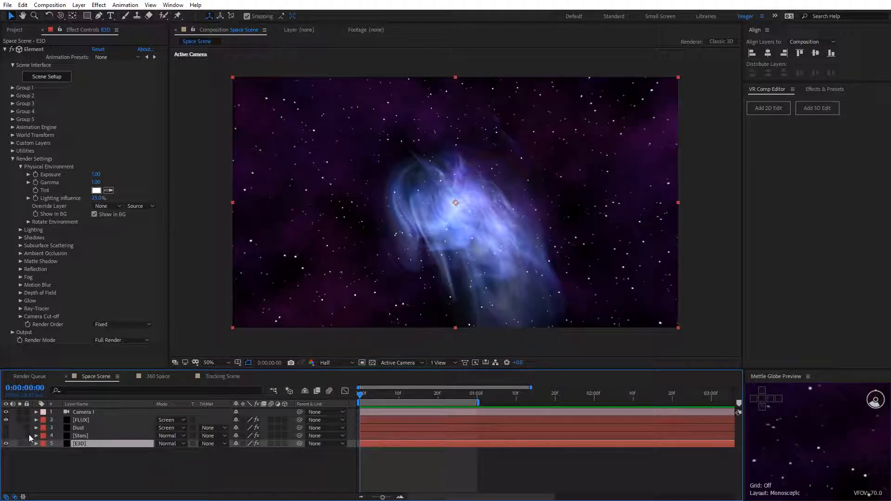
key(c)
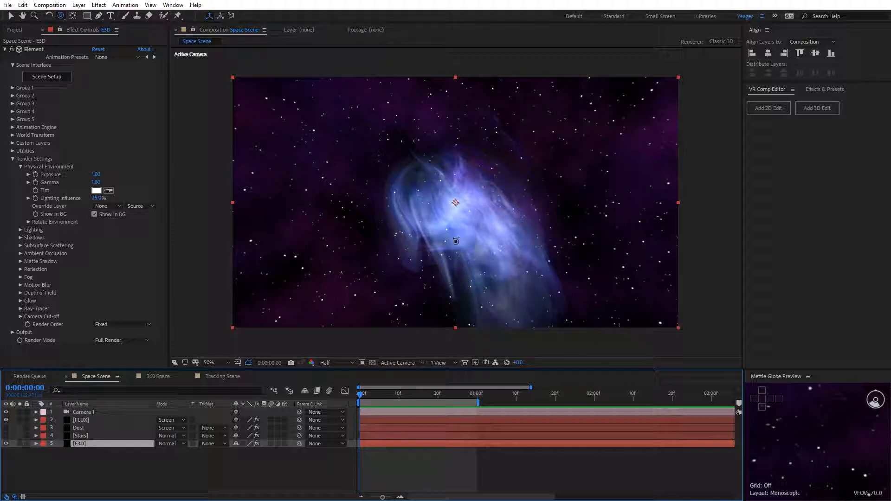
drag(464, 243, 488, 238)
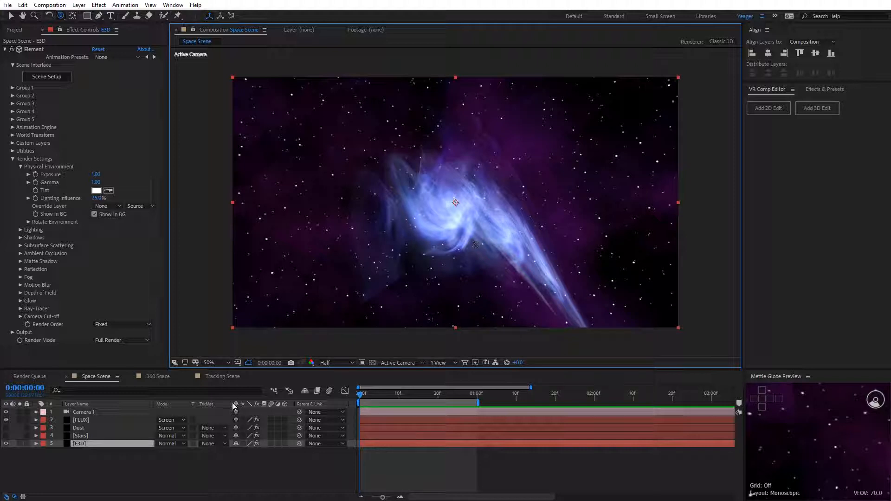
Step: Add a 3D edit based on <Blank> with 3D null camera control and the "I am using 3D plugins" option enabled
click(119, 421)
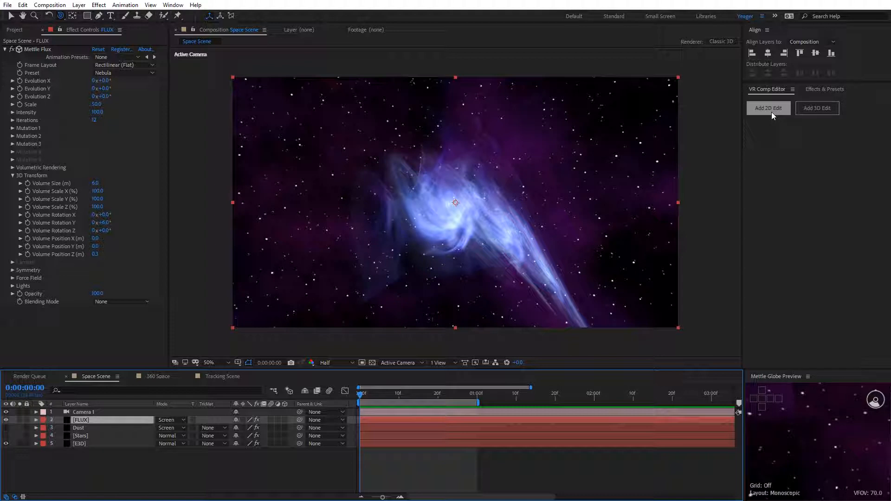
click(817, 110)
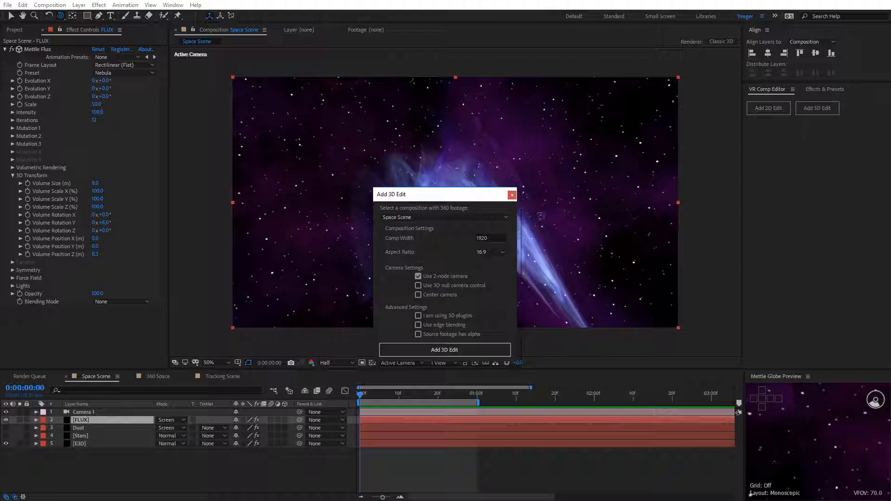
click(440, 217)
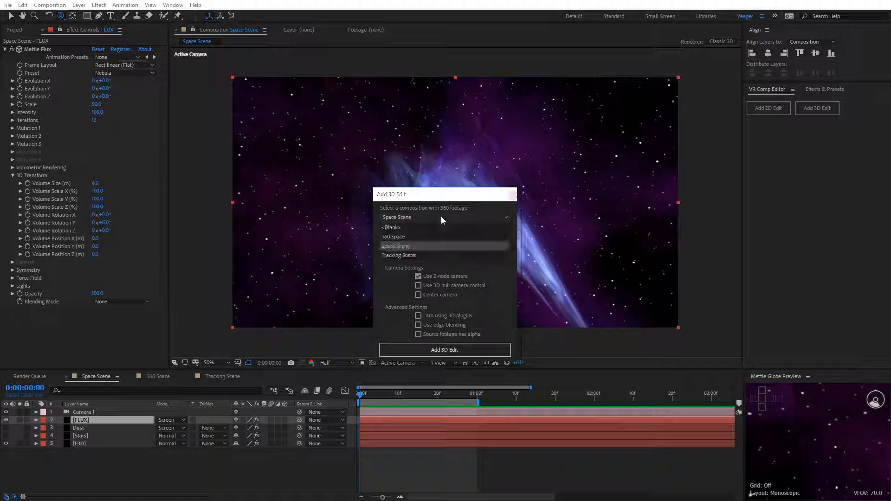
click(396, 226)
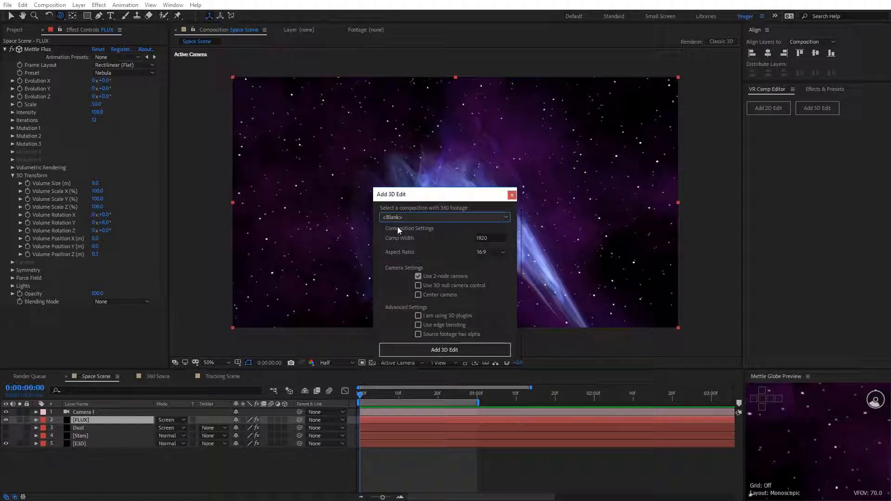
click(418, 286)
click(418, 286)
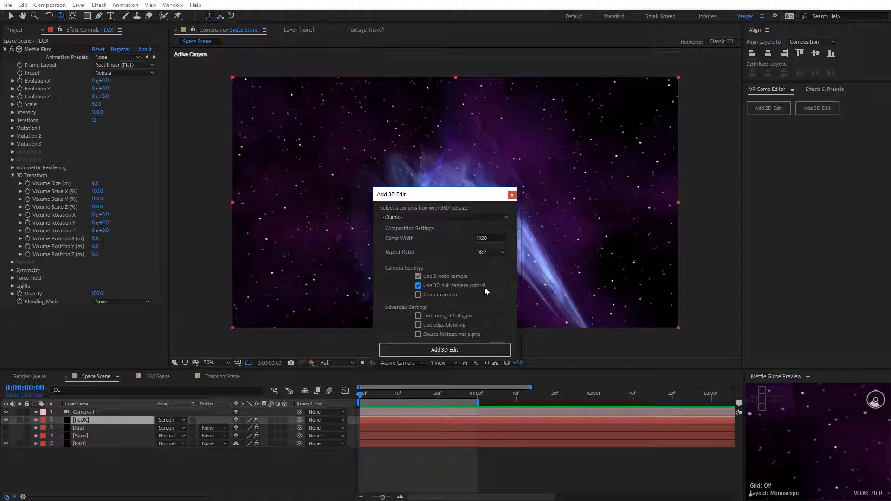
click(418, 316)
click(464, 350)
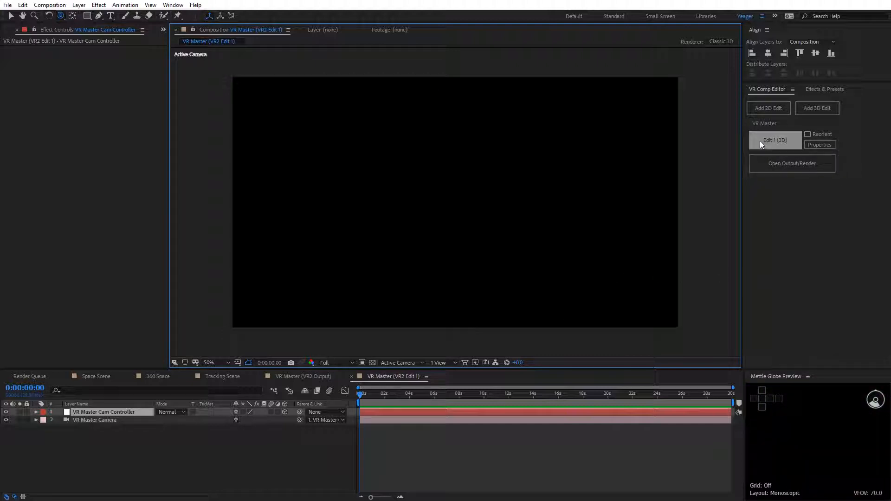
Step: Import the Space Scene 3D composition into Edit 1 (3D) through the edit's properties
click(817, 145)
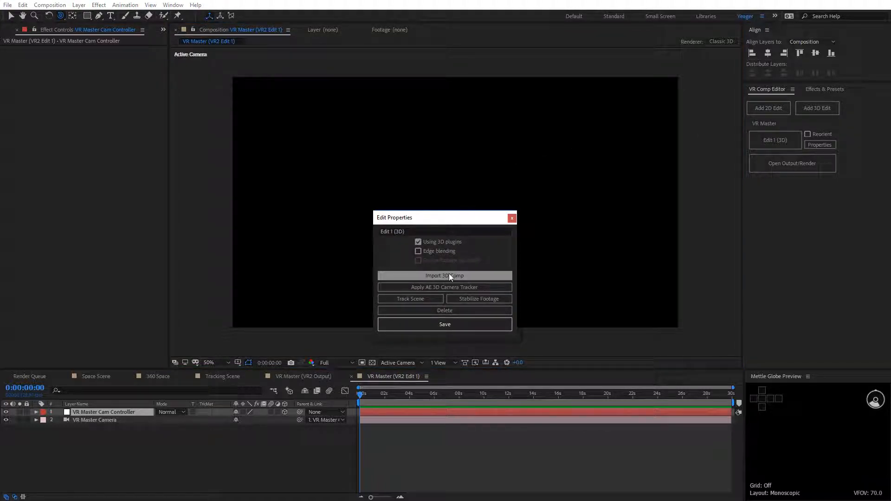
click(449, 276)
click(444, 270)
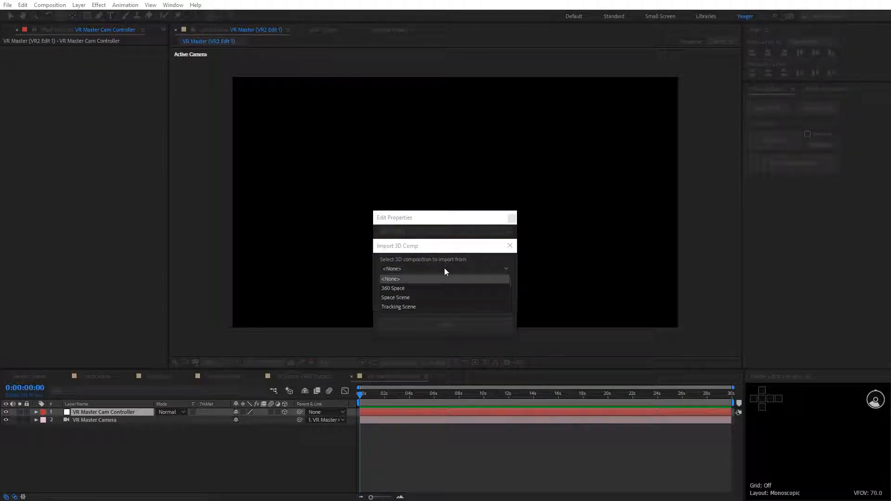
click(436, 298)
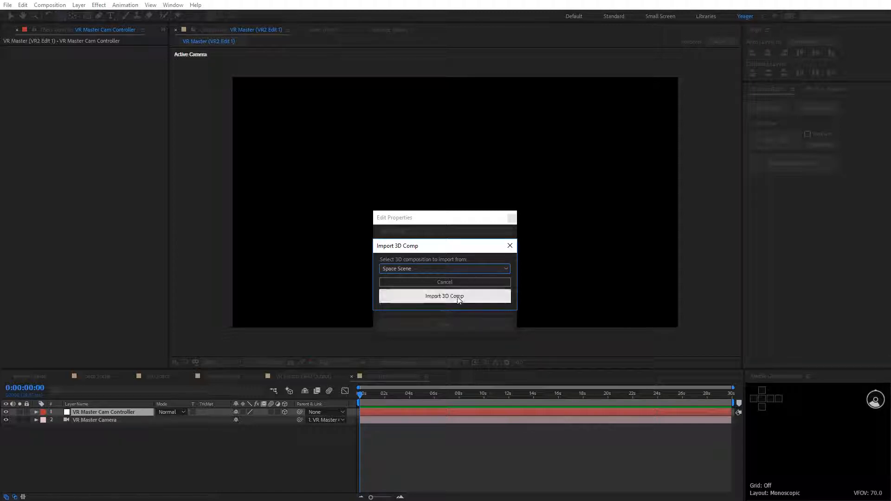
click(460, 300)
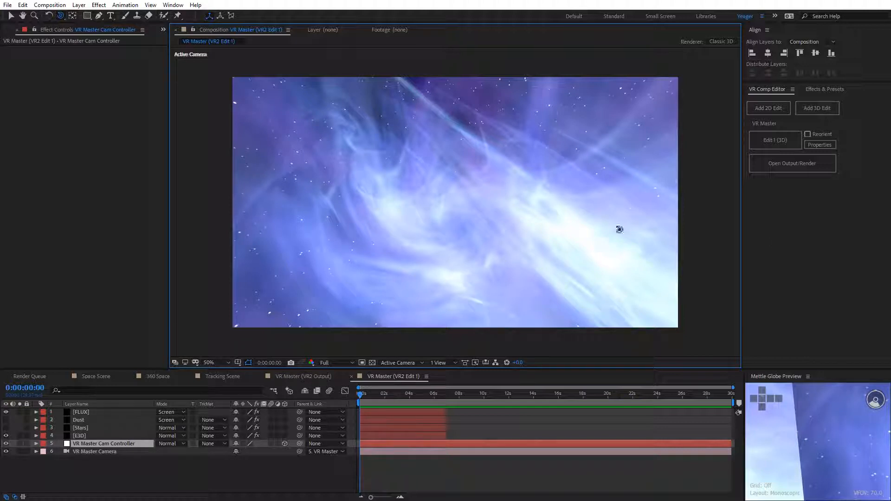
Step: Open the VR Master output to view the 360 result, and return to Edit 1 (3D)
click(774, 147)
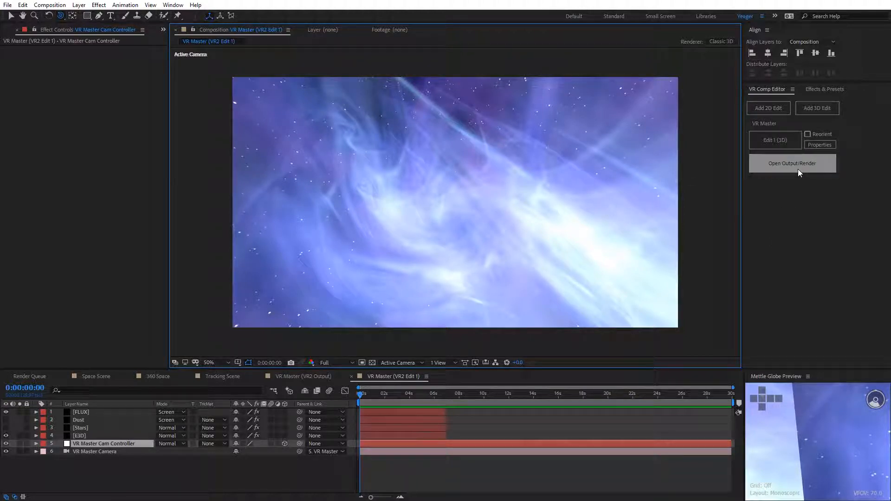
click(798, 169)
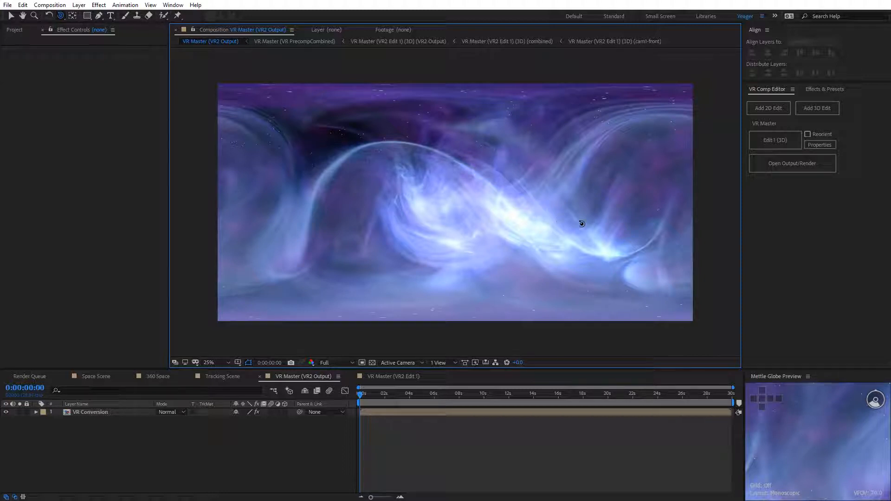
click(785, 140)
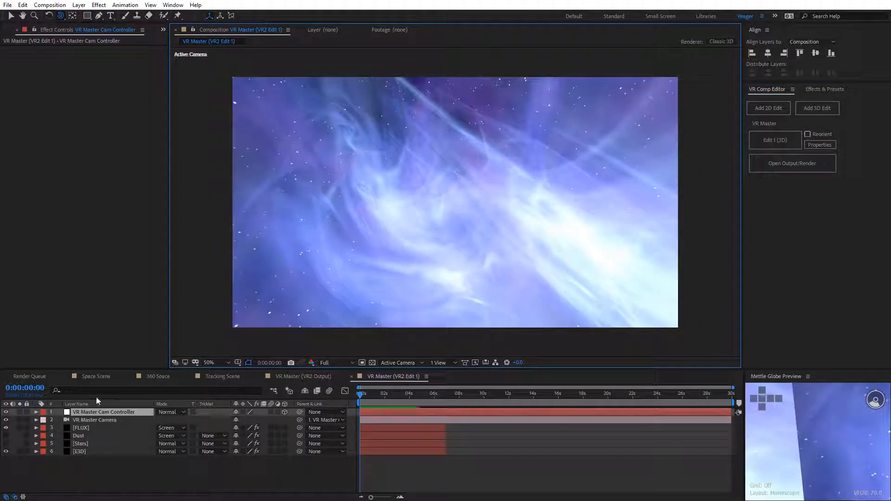
Step: Pull the VR Master Cam Controller back to a Z position of about -3000, with the composition at Half resolution
click(99, 413)
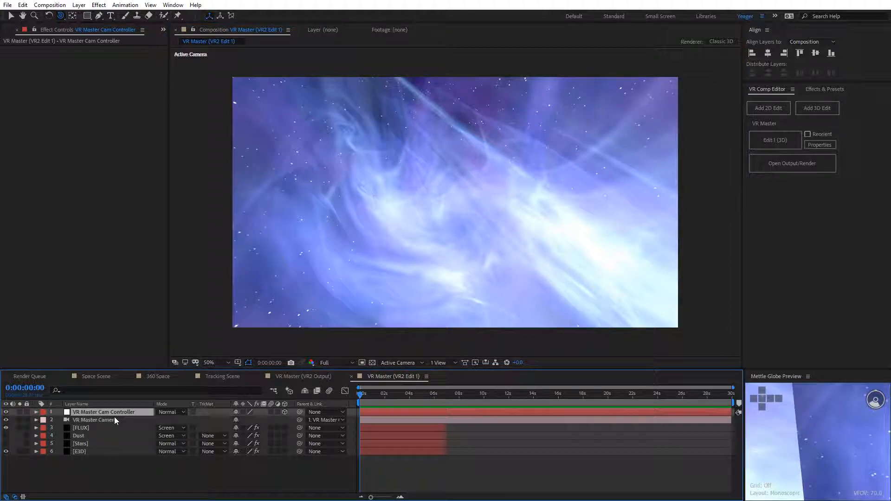
key(p)
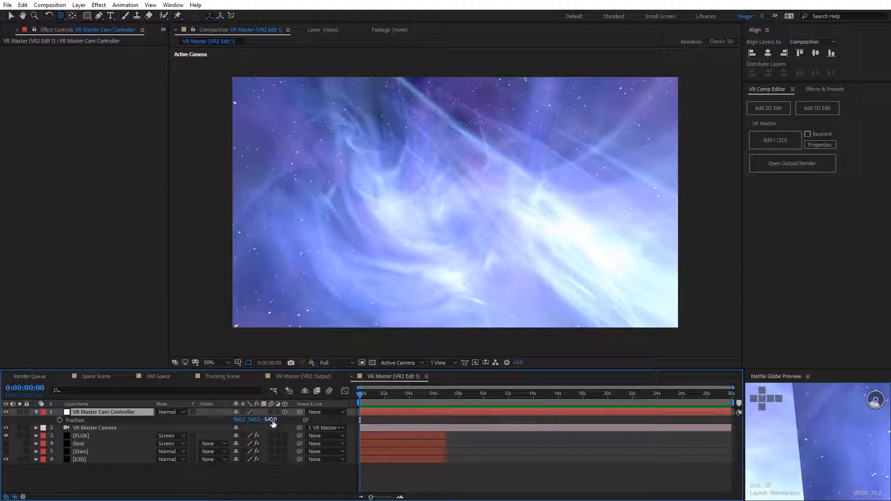
drag(270, 419, 235, 420)
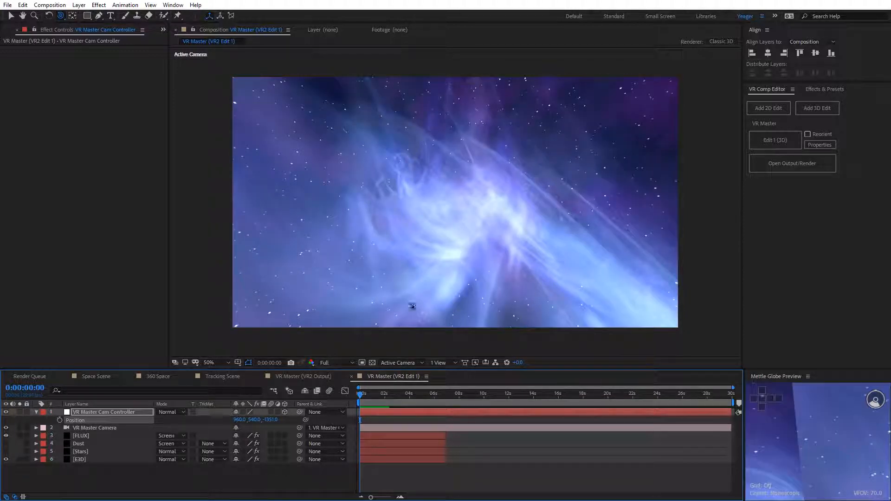
click(334, 362)
click(335, 395)
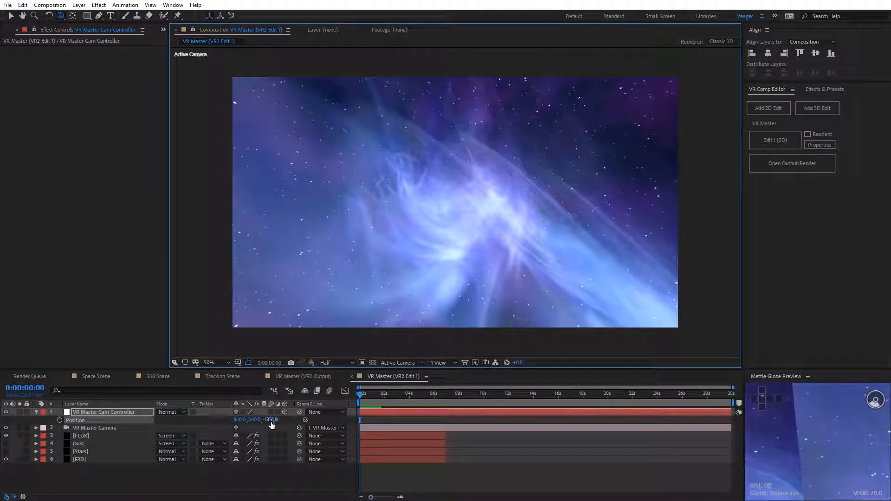
drag(271, 420, 188, 417)
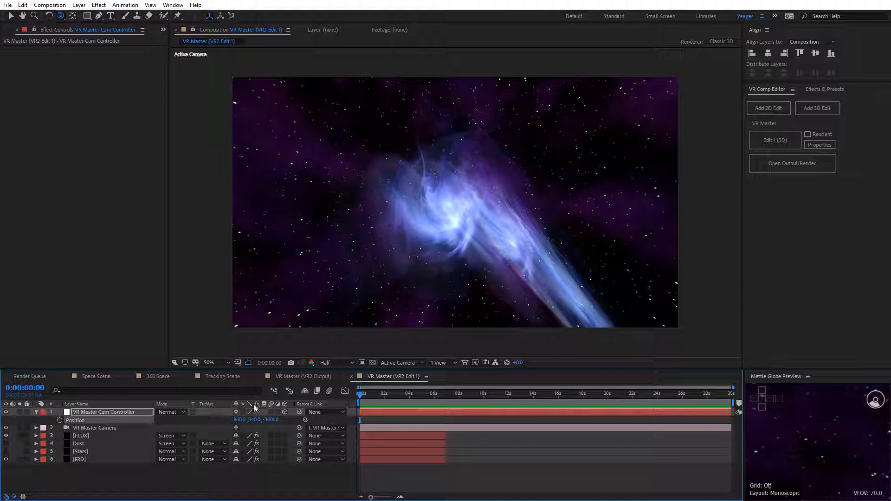
Step: Keyframe the cam controller's Position at the first frame, and move its Z forward past the nebula at 0:00:01:00
click(60, 421)
key(equal)
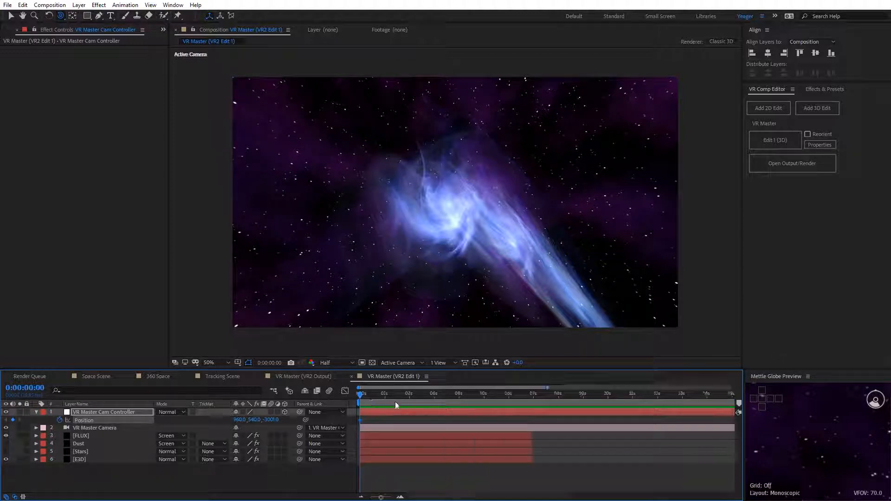
key(equal)
drag(395, 398, 410, 400)
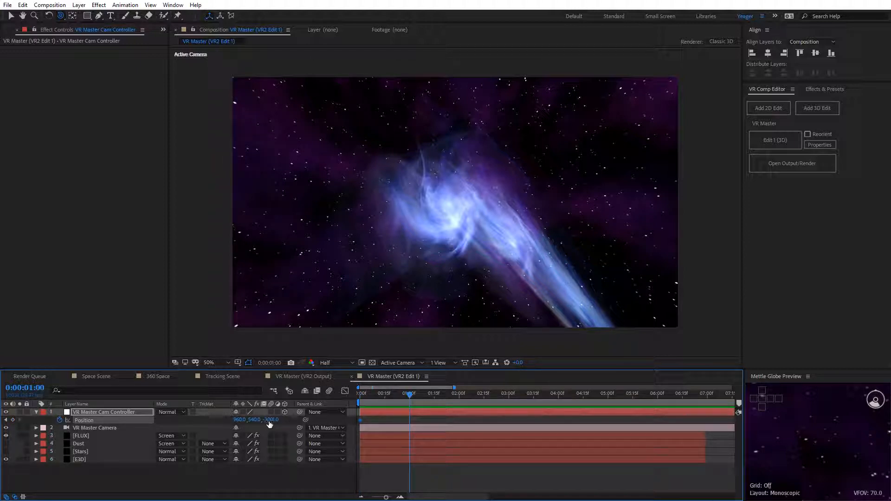
drag(267, 423, 517, 419)
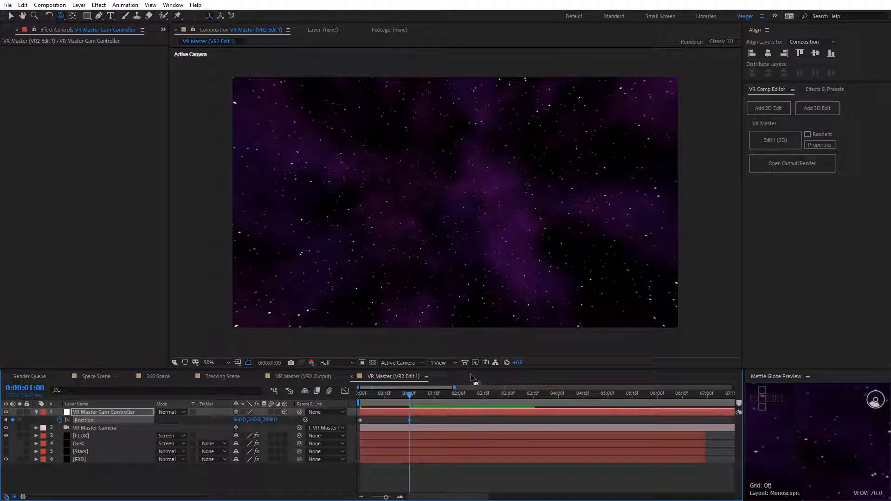
Step: Open the VR Master output composition and end its work area at 0:00:01:00
click(788, 169)
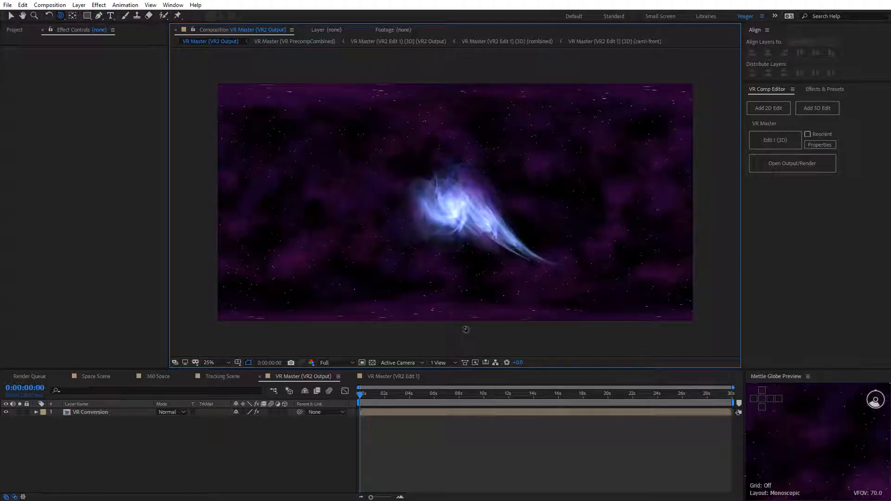
click(375, 396)
key(equal)
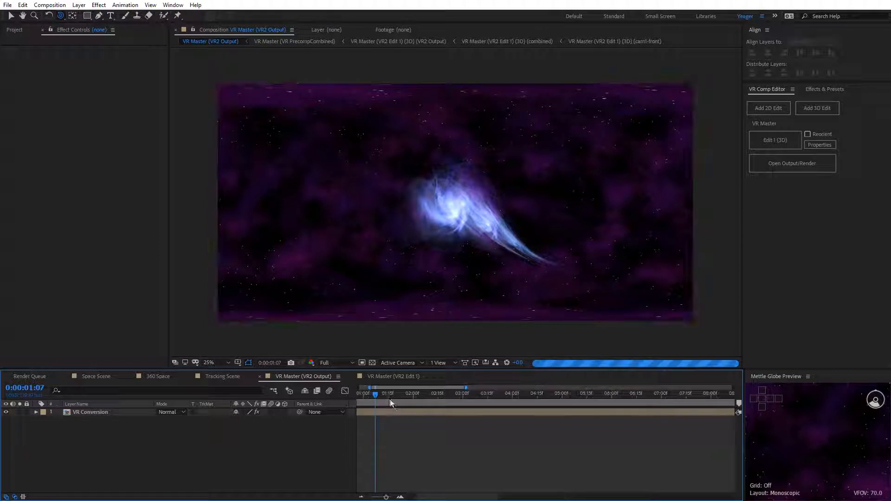
drag(376, 397, 363, 399)
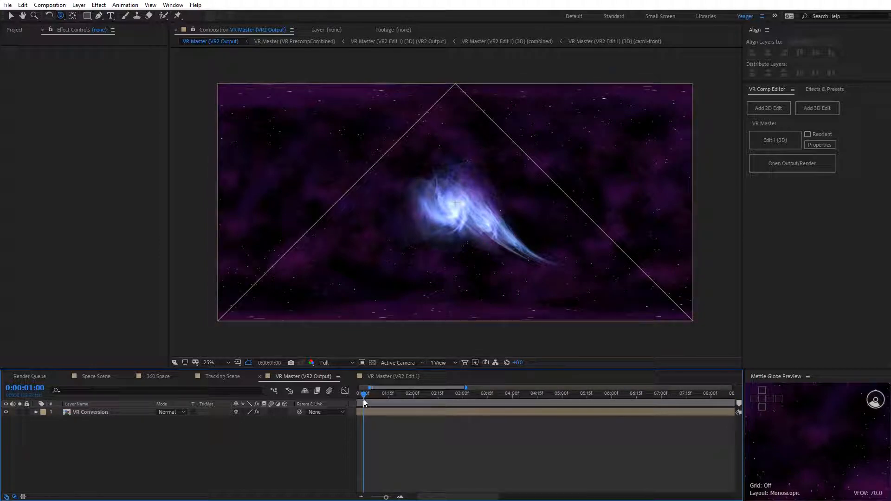
drag(444, 497, 384, 496)
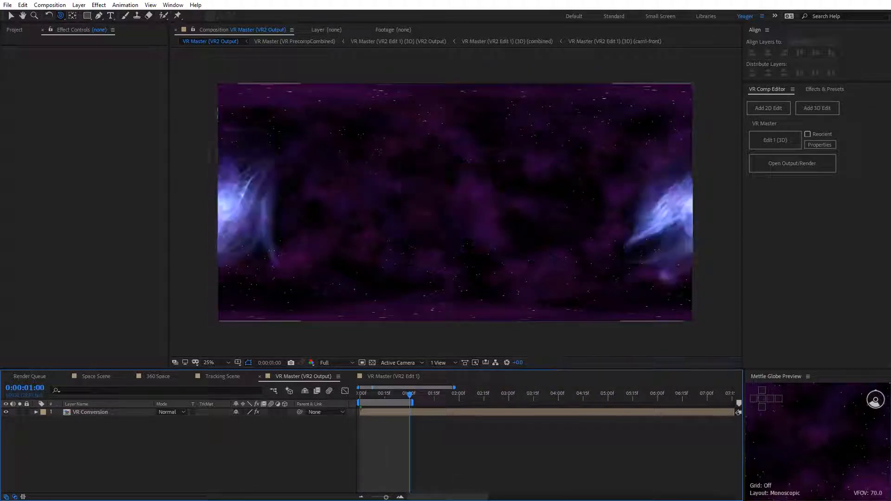
Step: Set the VR Master output to Half resolution, preview the one-second fly-through, and return to the first frame
click(334, 365)
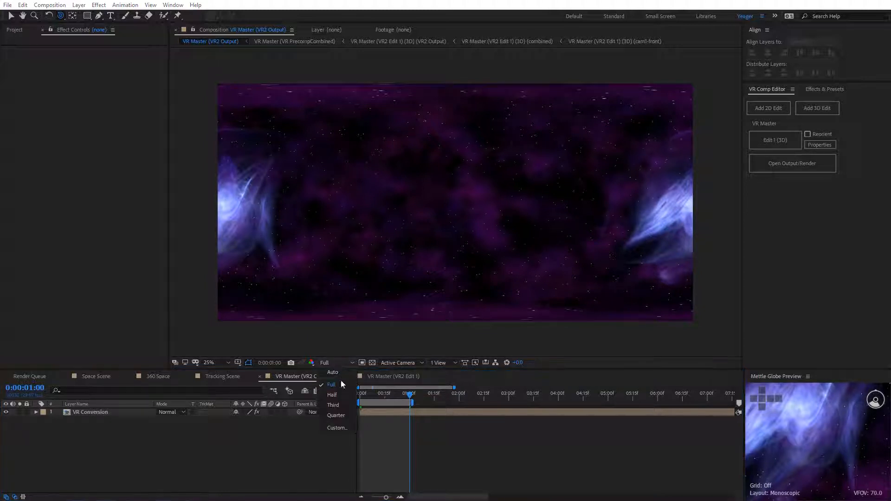
click(332, 395)
key(space)
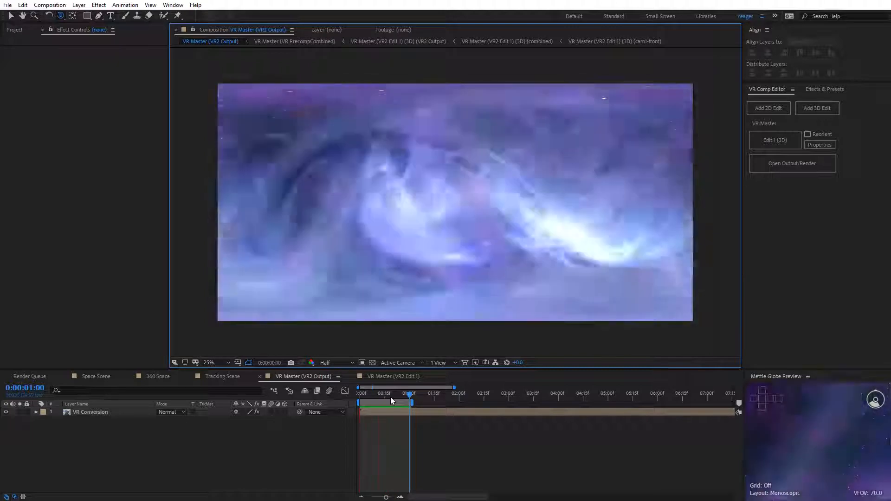
key(space)
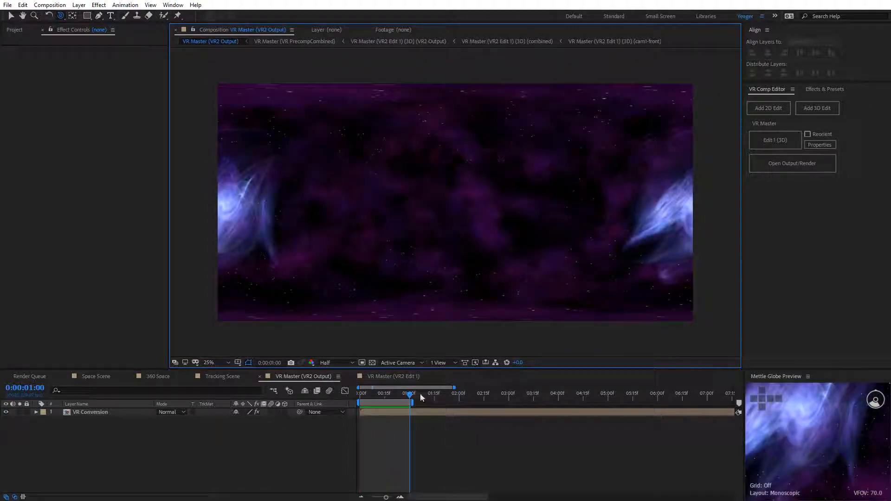
drag(409, 396, 352, 401)
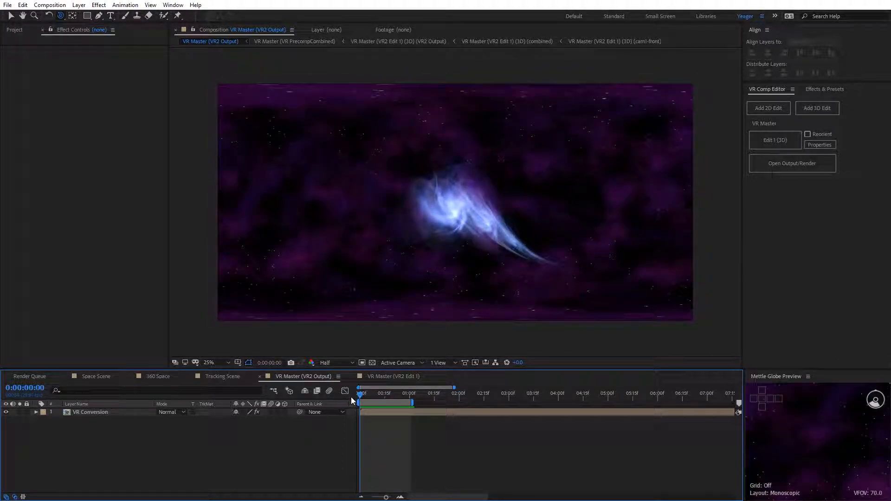